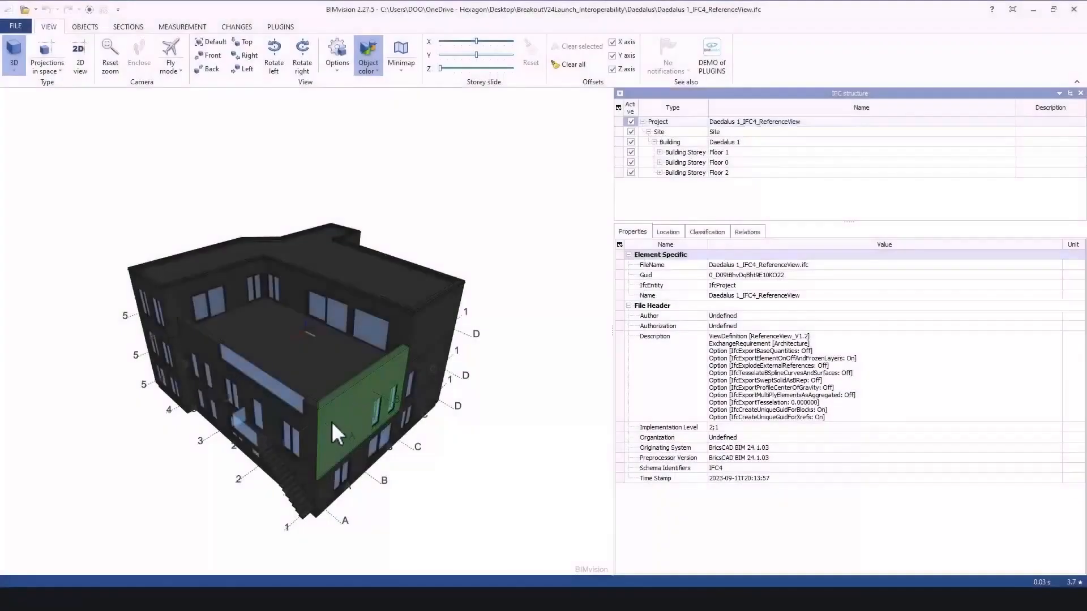
Step: Examine the properties of the green-highlighted exterior cavity wall, and the file header details of the Daedalus 1_IFC4_ReferenceView project
left_click(331, 421)
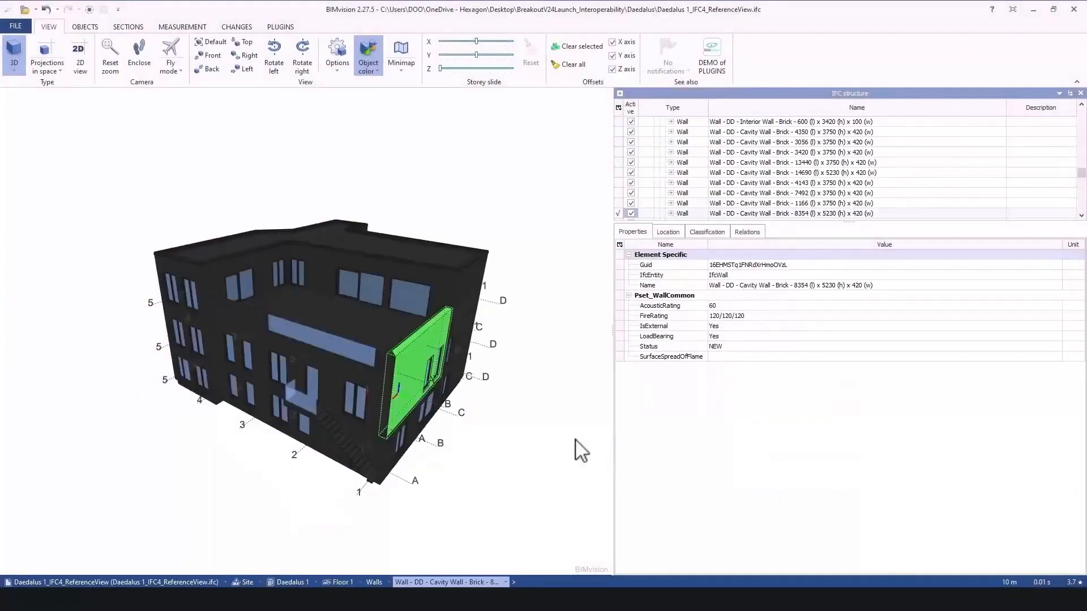
left_click(555, 485)
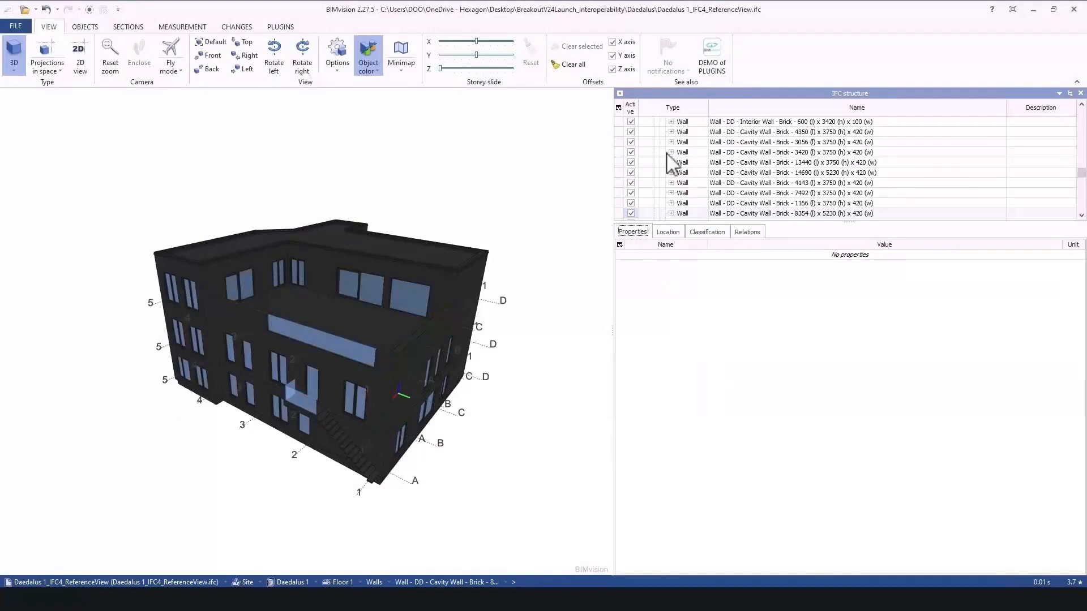
scroll(804, 195, "up", 5)
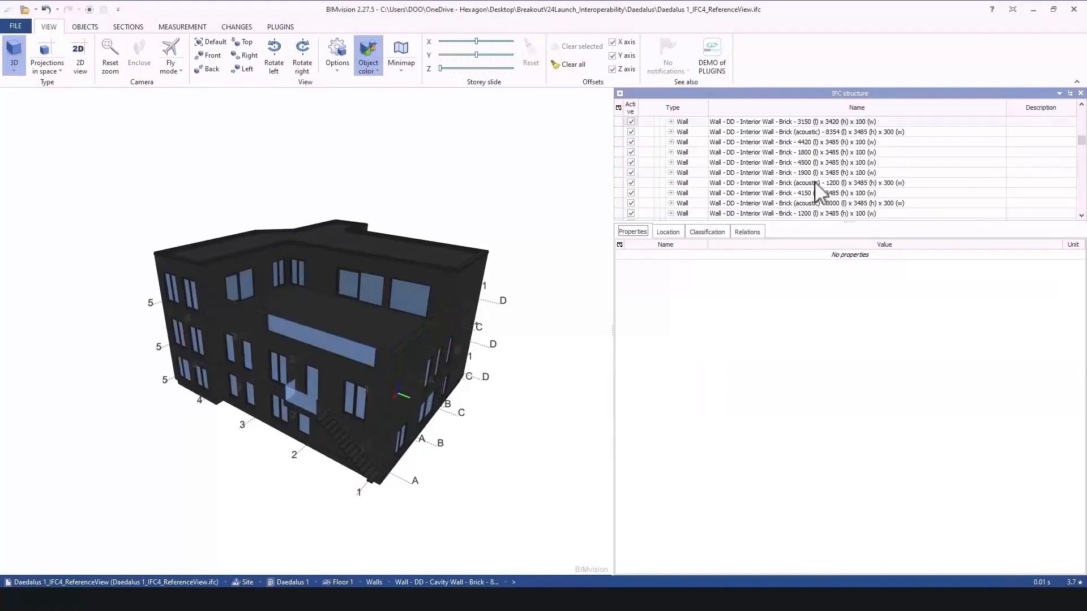
left_click_drag(1081, 140, 1080, 116)
left_click(760, 123)
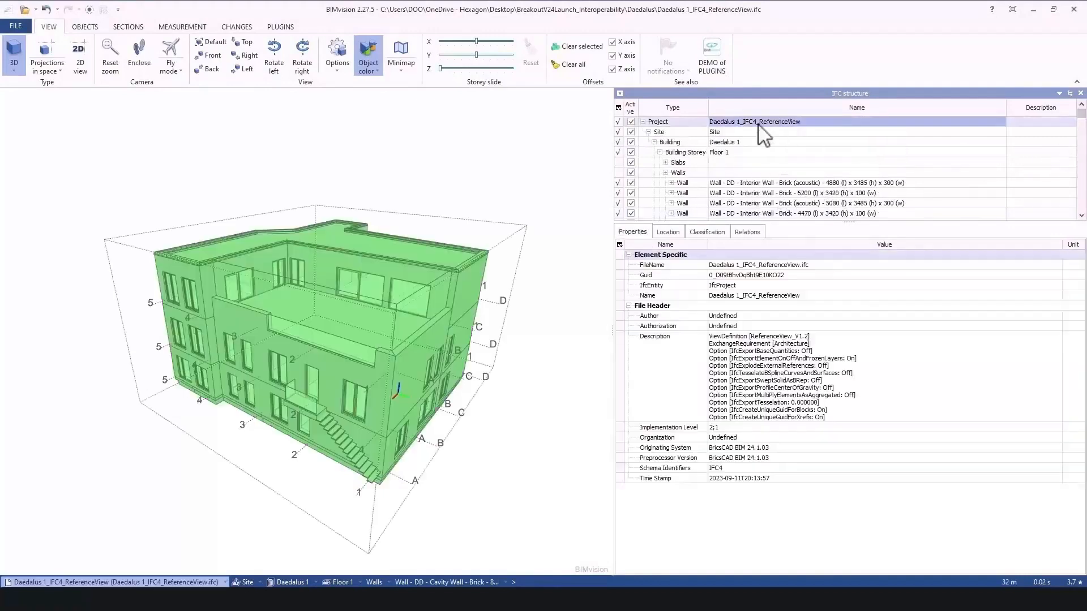
left_click(825, 297)
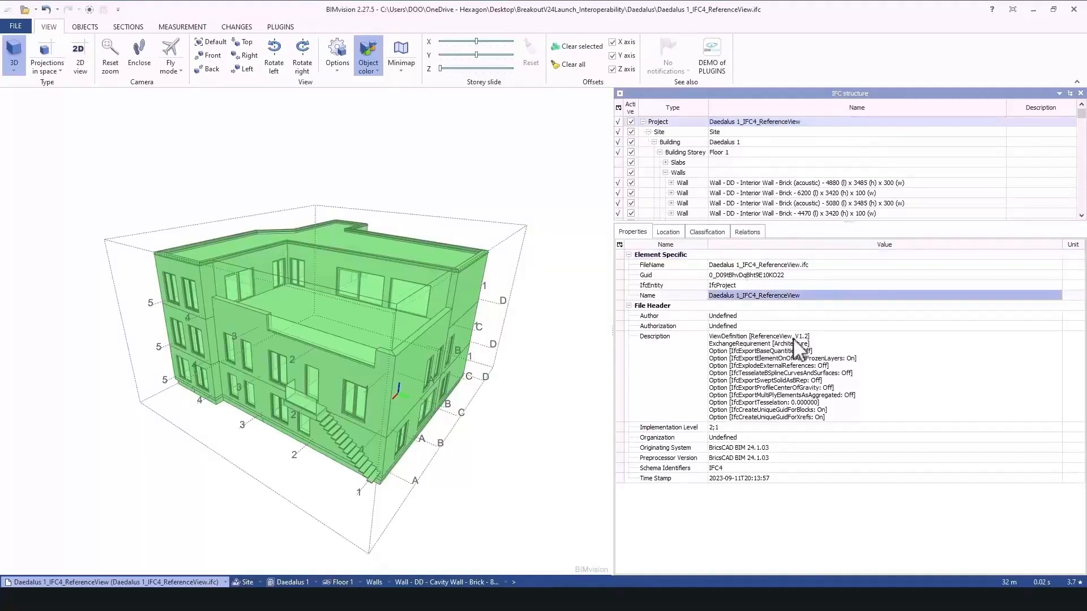
left_click(566, 405)
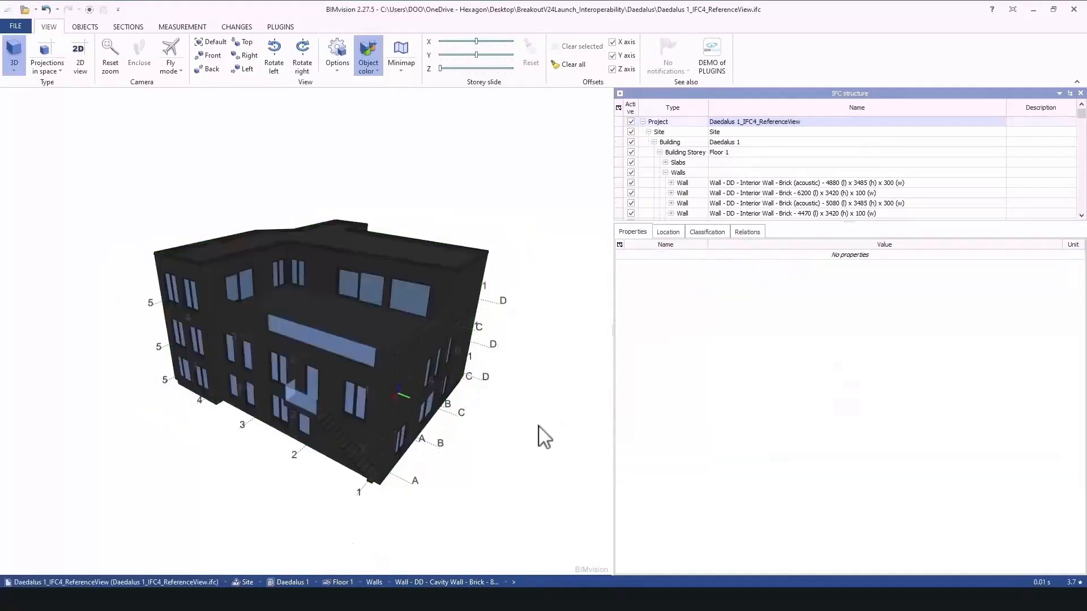
Step: Examine the ReferenceView_V1.2 view definition of Daedalus 1_IFC4_ReferenceView.ifc in Notepad++ and the contents of its export log
left_click(336, 599)
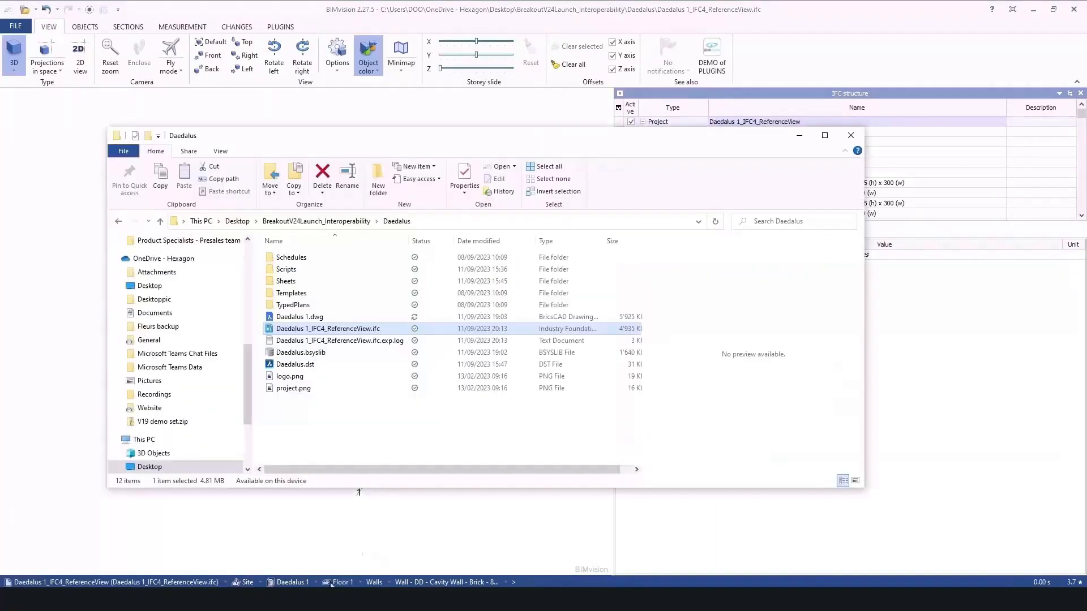
right_click(334, 338)
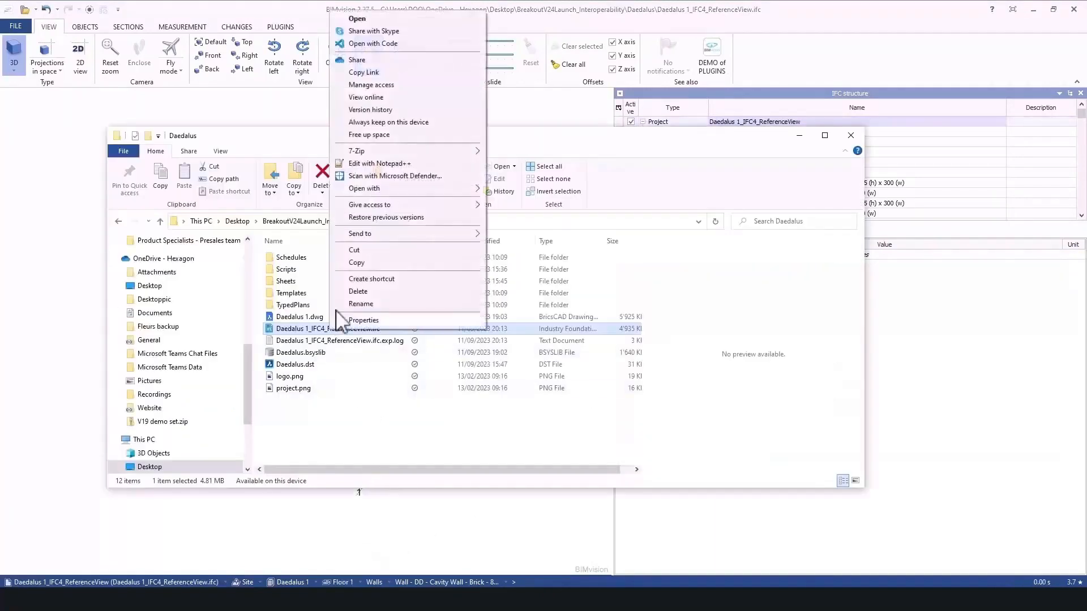
left_click(389, 165)
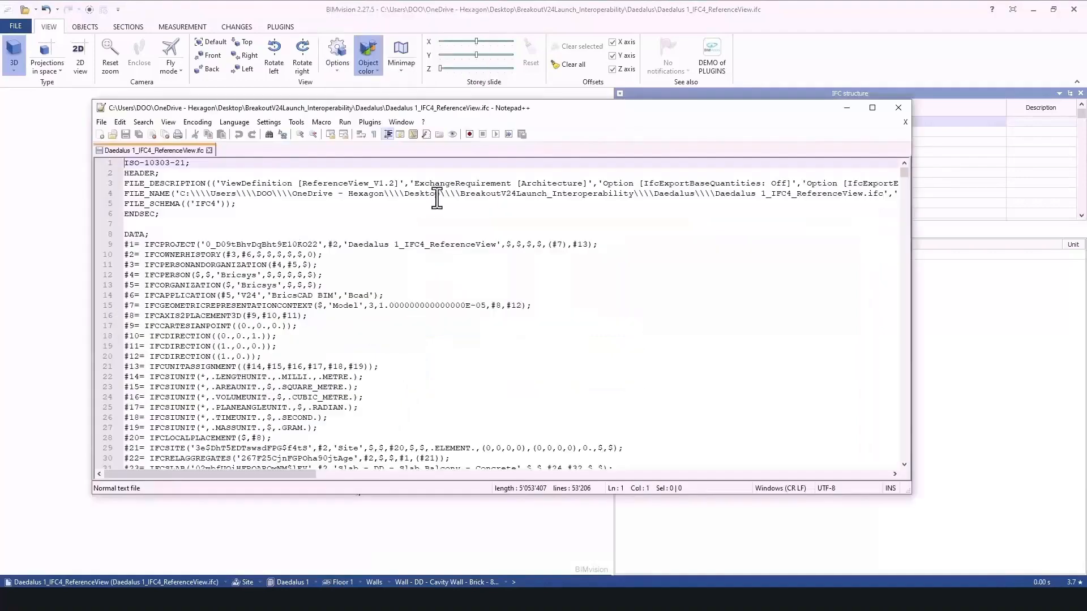
left_click_drag(298, 182, 400, 183)
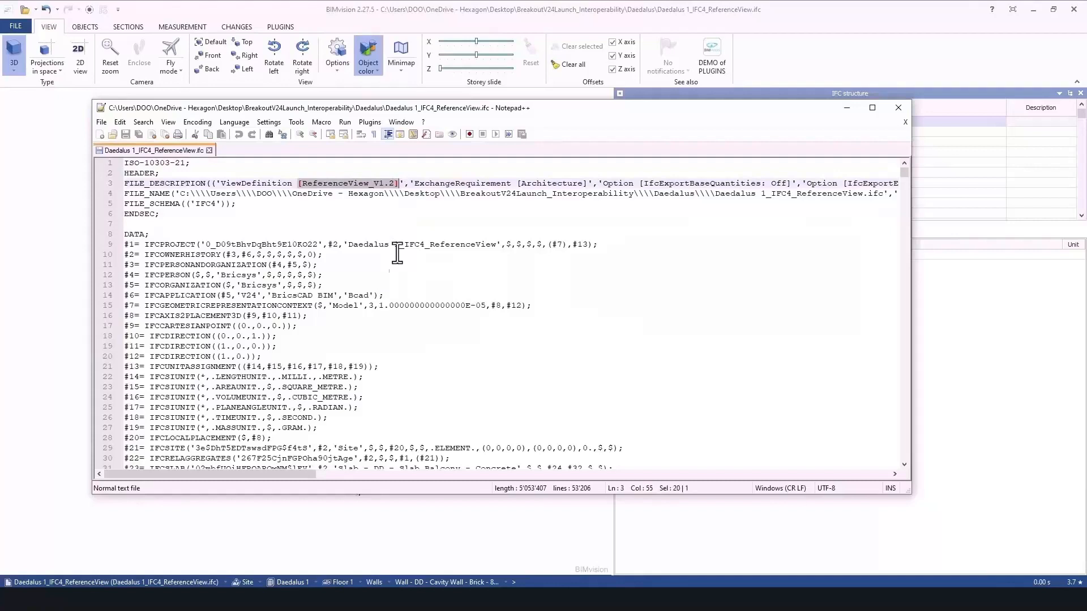
left_click(898, 108)
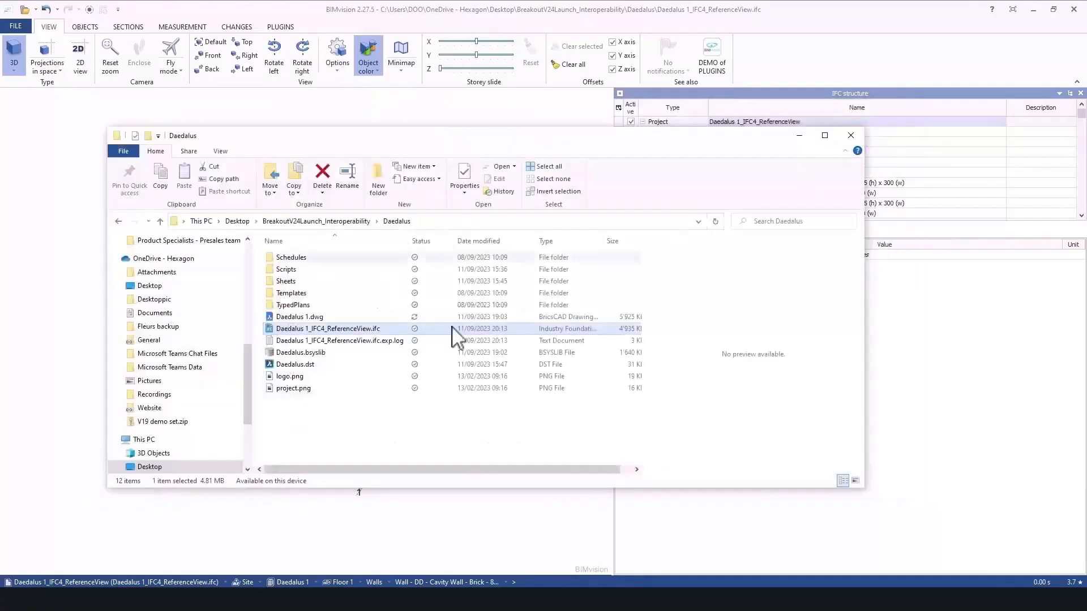
double_click(368, 342)
left_click_drag(165, 240, 516, 243)
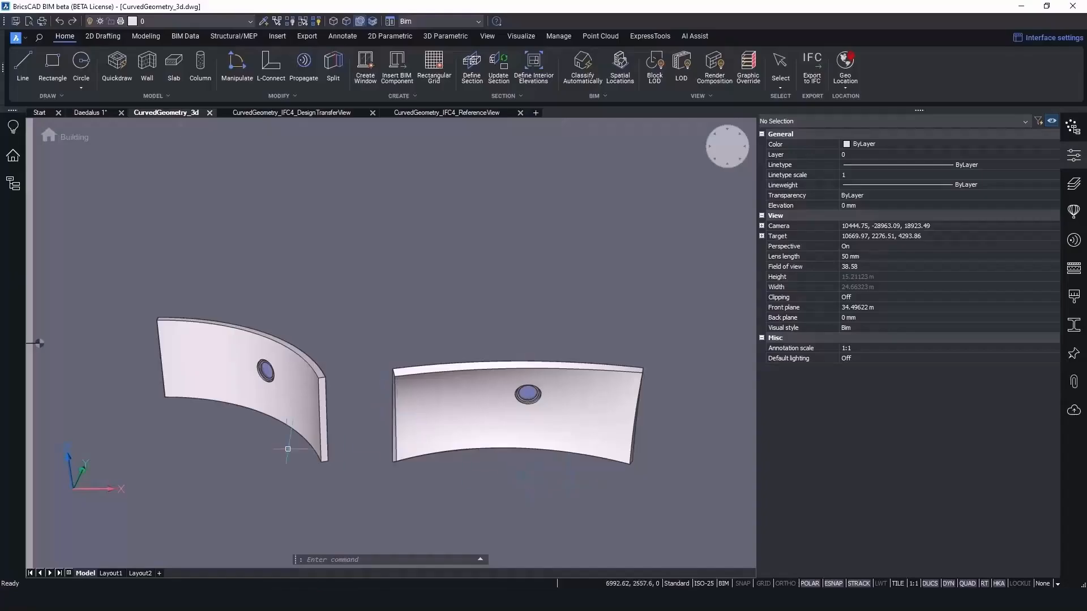
Step: Export the CurvedGeometry_3d drawing in BricsCAD as an IFC4 Reference View file named CurvedGeometry_3d_ReferenceView.ifc in the CurvedGeometry folder
mouse_move(292, 445)
middle_mouse_down("shift")
mouse_move(335, 468)
mouse_move(437, 461)
mouse_move(372, 535)
mouse_move(332, 553)
mouse_move(175, 424)
mouse_move(238, 474)
mouse_move(300, 487)
mouse_move(364, 478)
mouse_move(379, 458)
mouse_move(367, 430)
middle_mouse_up("shift")
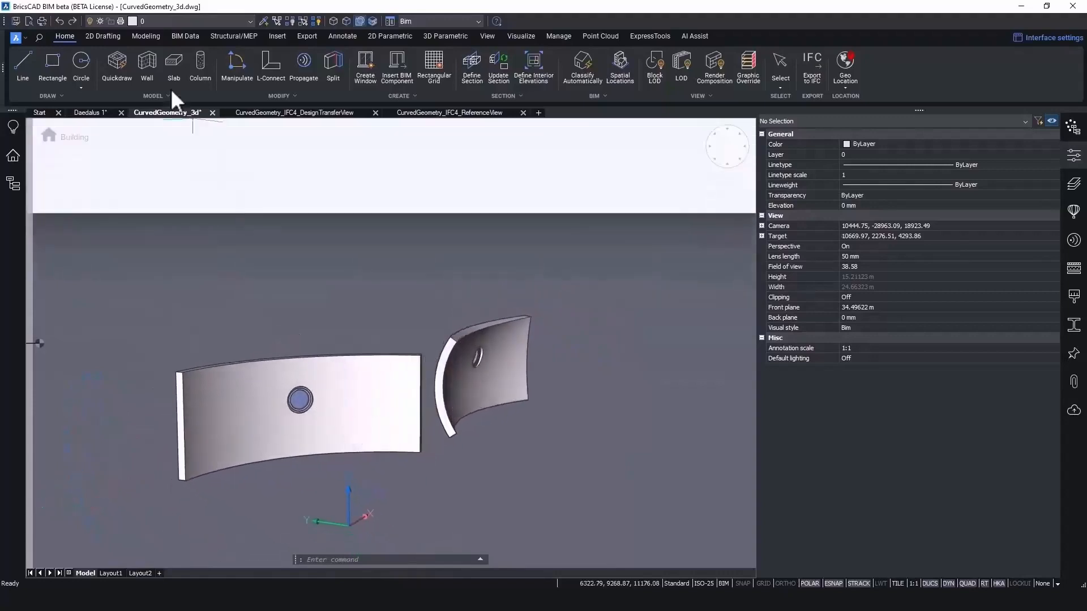
left_click(25, 39)
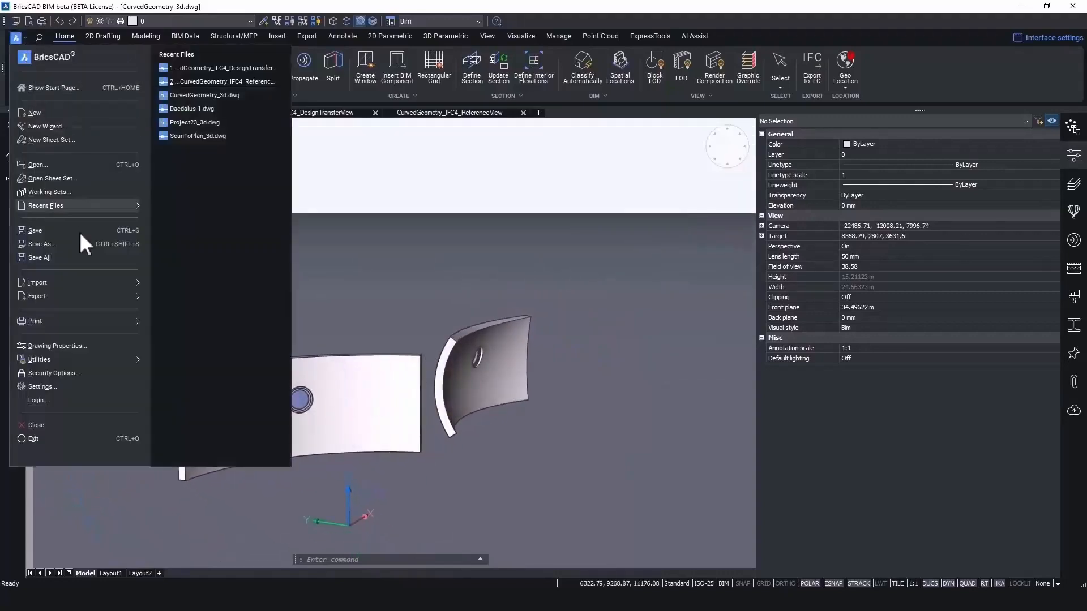
mouse_move(80, 298)
left_click(214, 71)
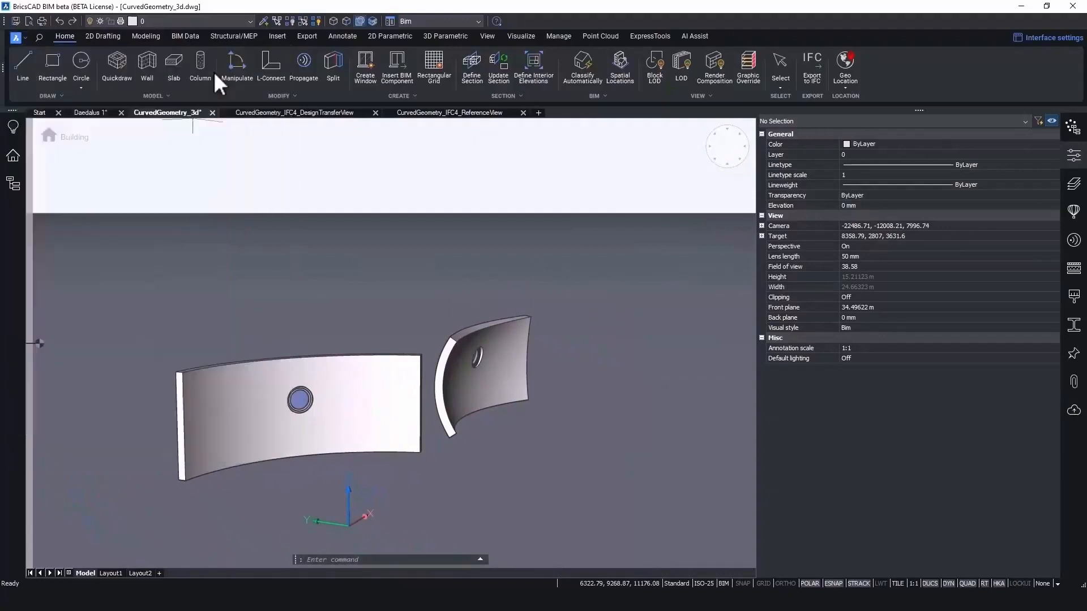
left_click(252, 483)
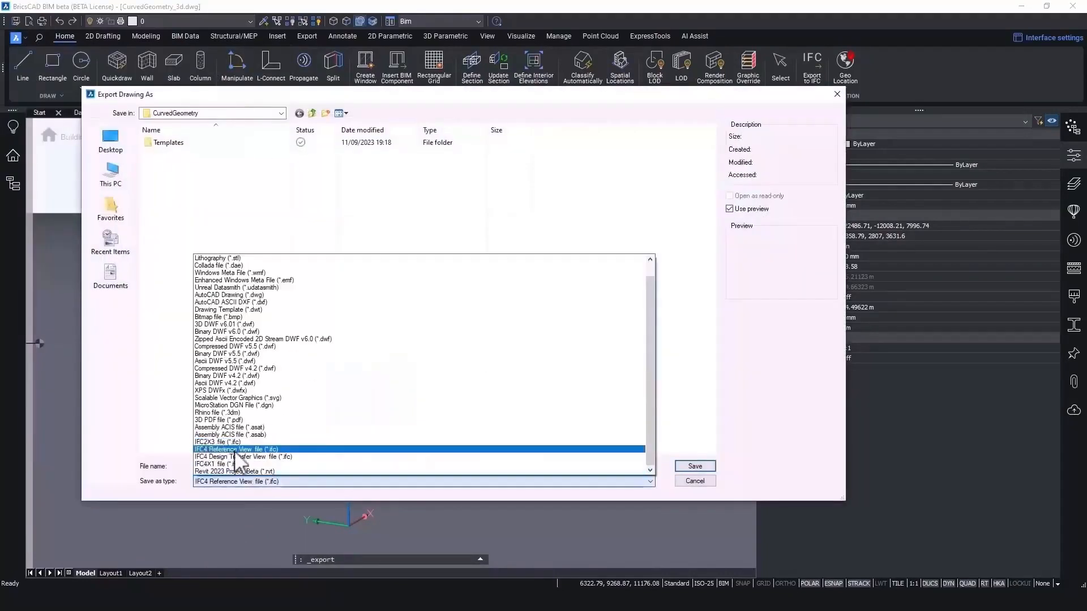
left_click(299, 464)
double_click(249, 465)
left_click(251, 466)
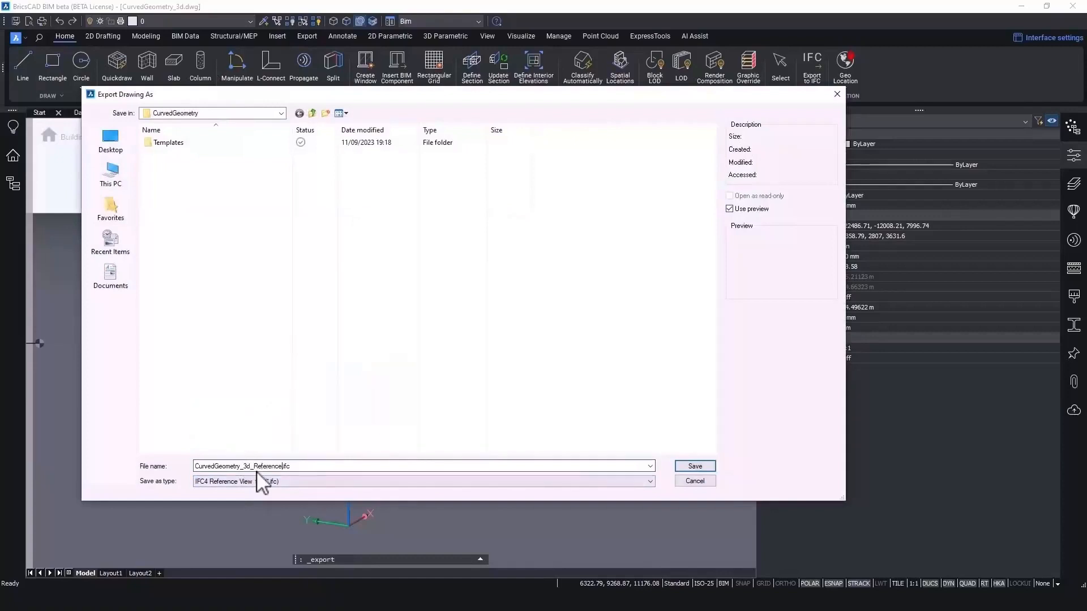
key("Return")
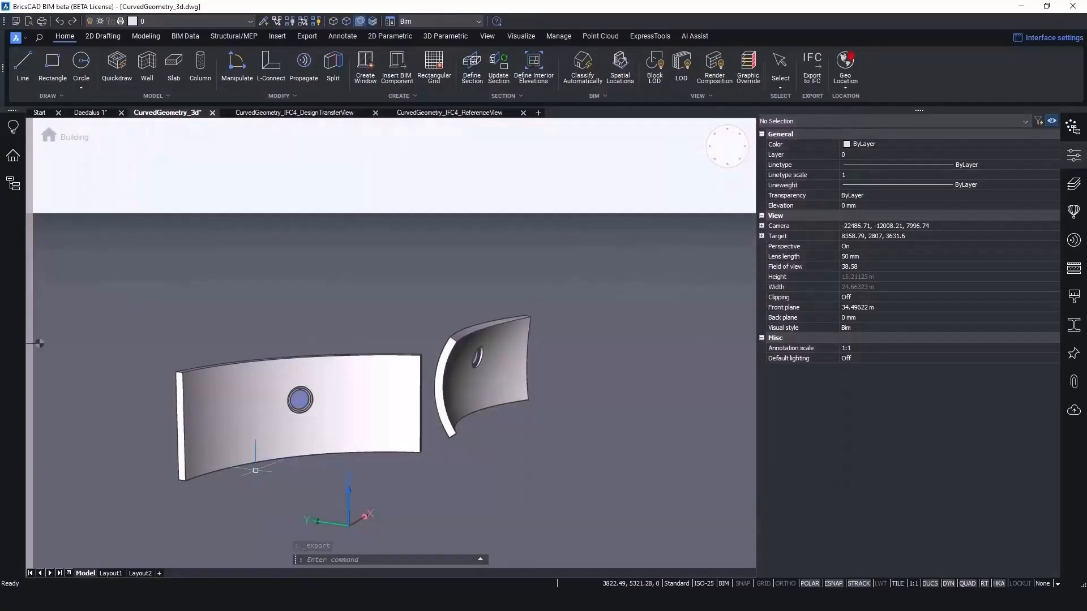
Step: Export the same curved wall drawing as an IFC4 Design Transfer View file named CurvedGeometry_3d_DesignTransferView.ifc
left_click(27, 37)
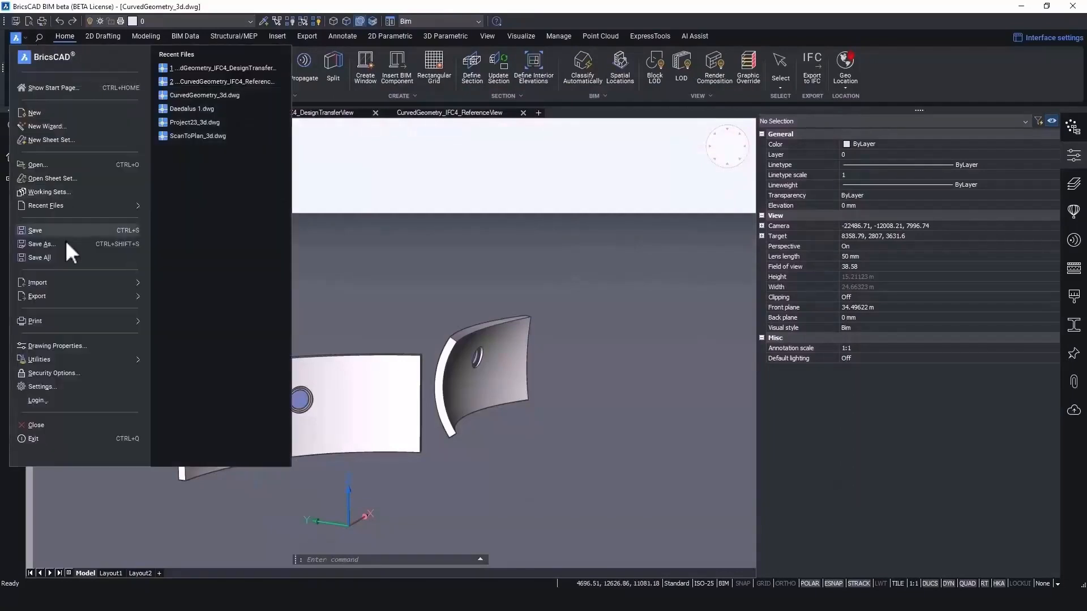
mouse_move(67, 298)
left_click(197, 70)
left_click(266, 483)
left_click(310, 457)
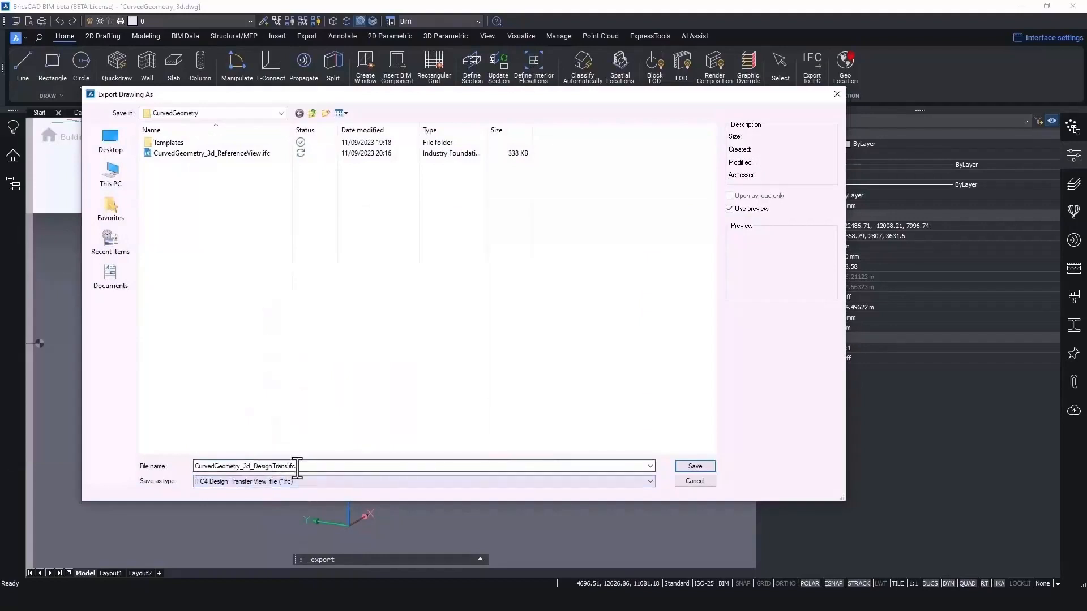
key("Return")
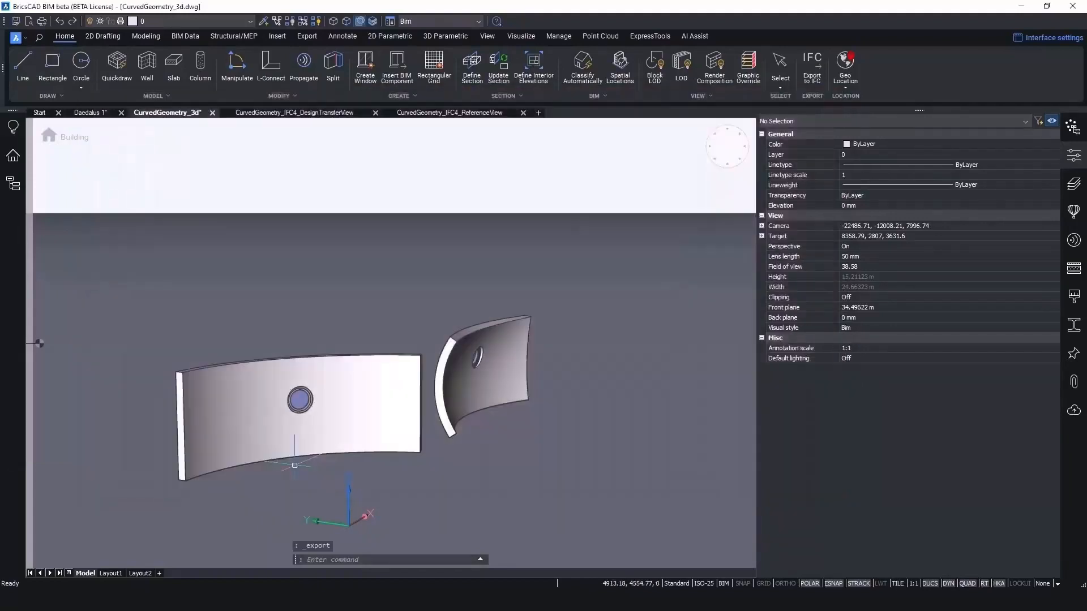
Step: Open CurvedGeometry_3d_DesignTransferView.ifc from the CurvedGeometry folder in BIMvision, examine the curved walls' geometry, and close the viewer
left_click(401, 600)
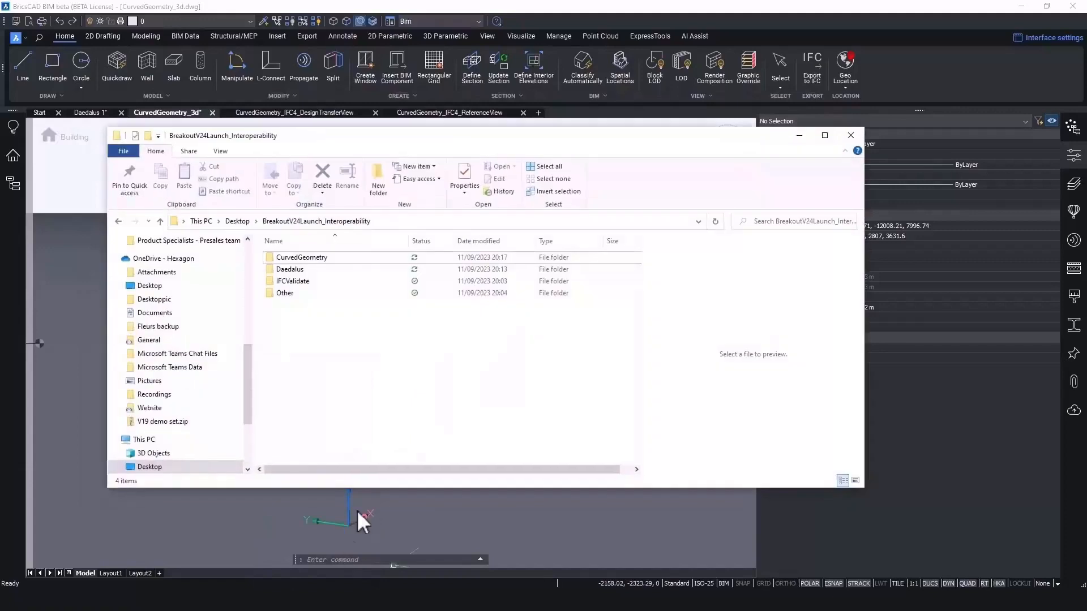
double_click(332, 259)
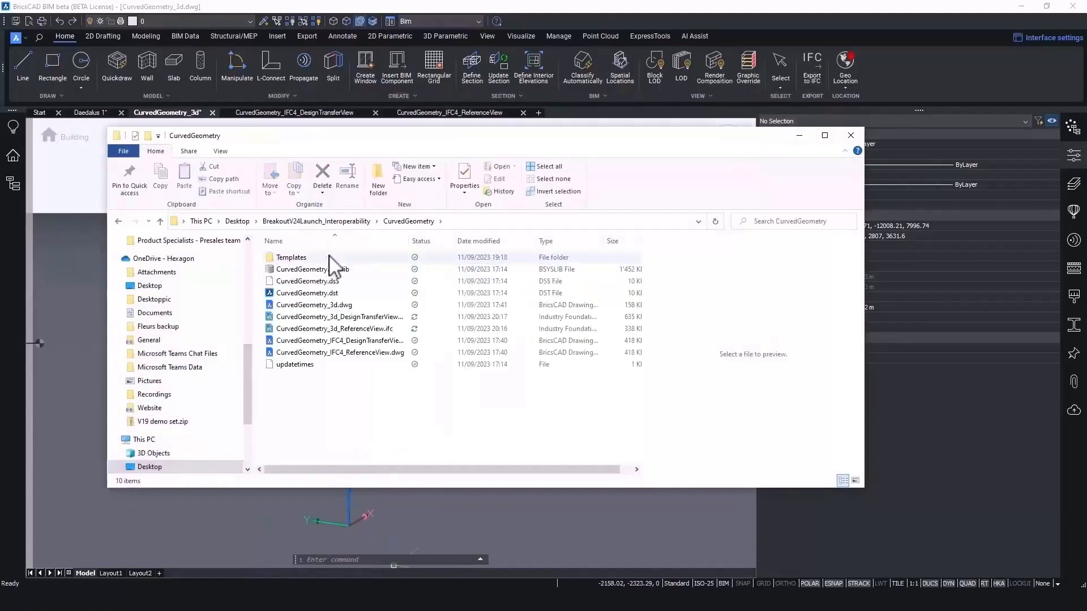
double_click(347, 317)
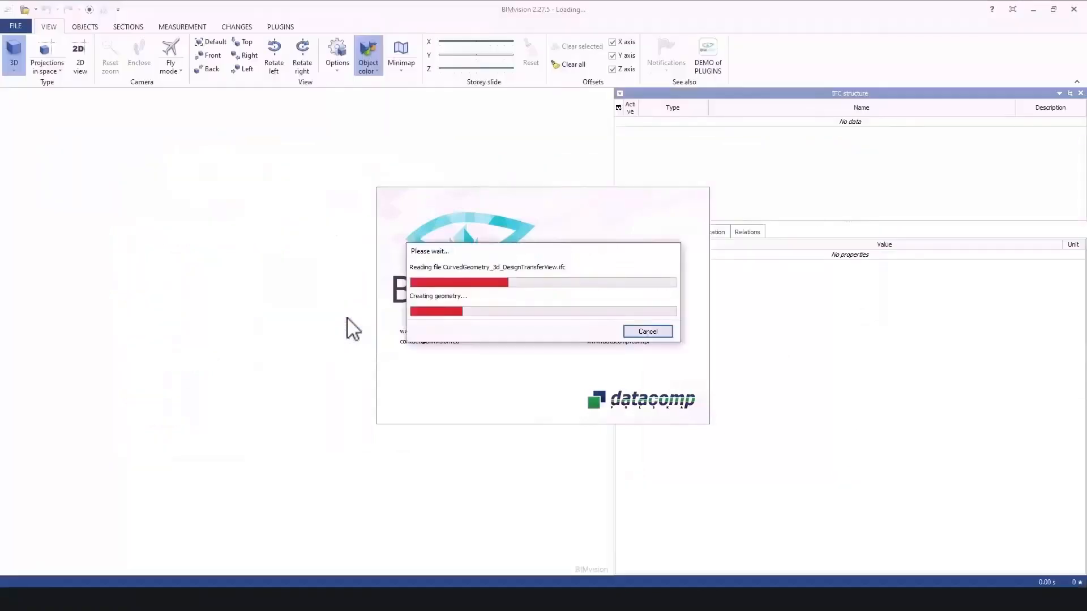
left_click_drag(289, 389, 449, 323)
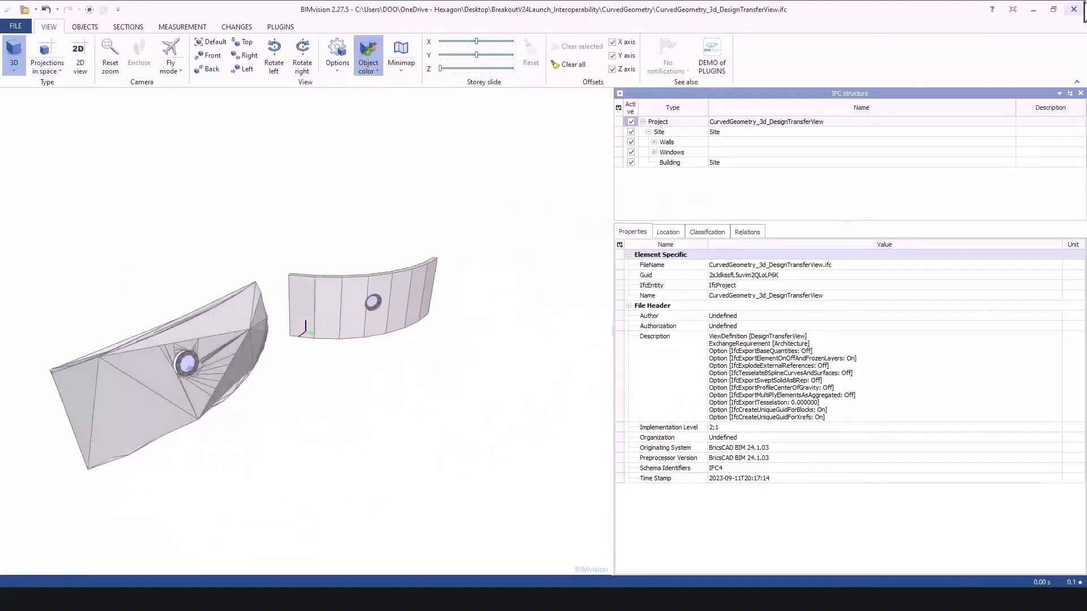
left_click(1074, 10)
Step: Open CurvedGeometry_3d_ReferenceView.ifc in BIMvision and examine the faceting of its curved walls
double_click(340, 329)
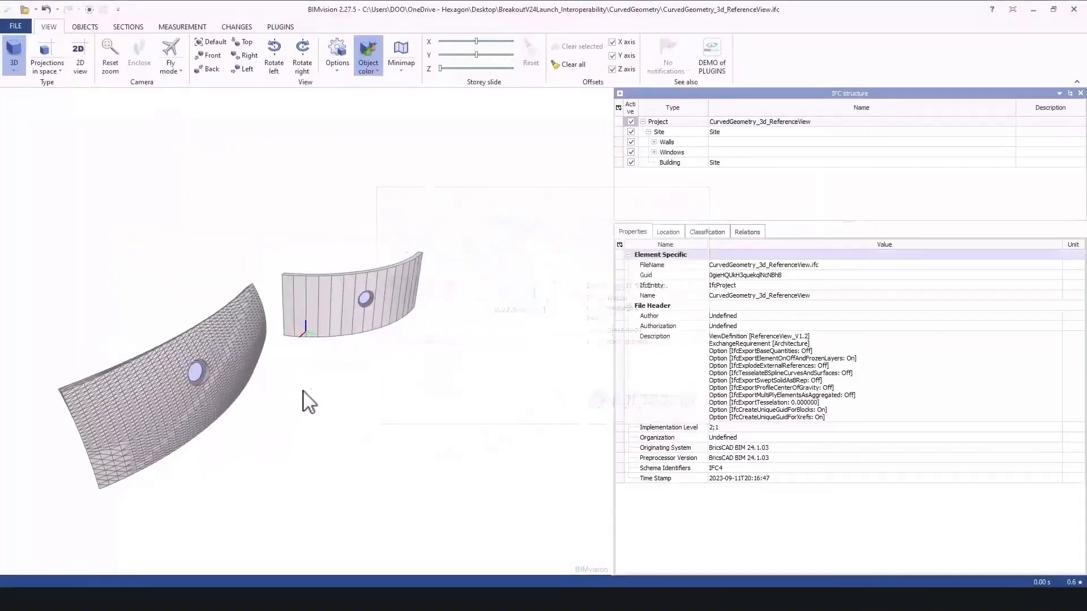
left_click_drag(399, 379, 379, 391)
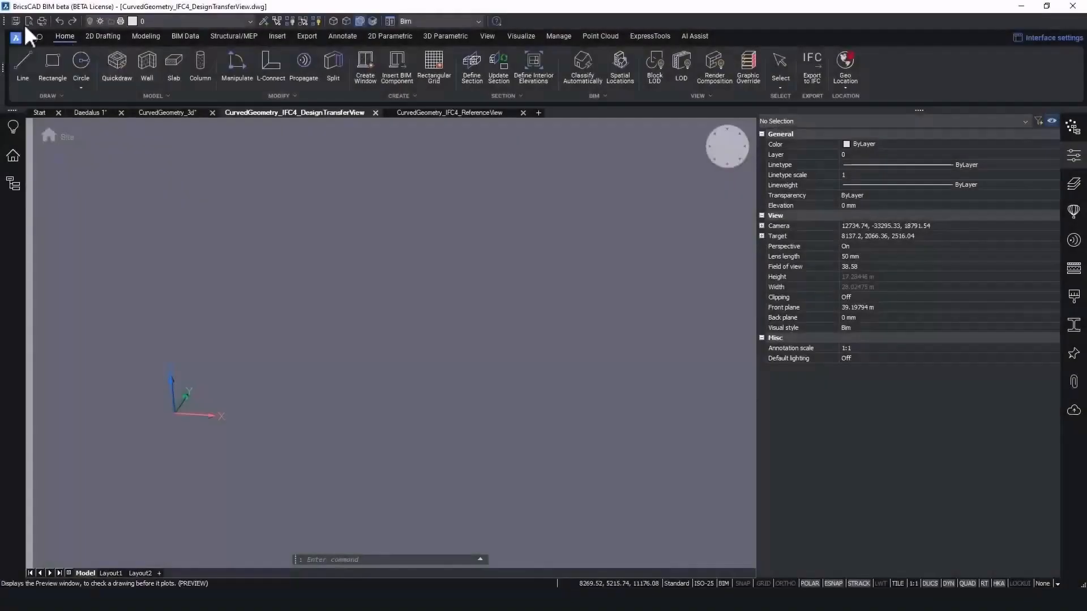
Step: Import CurvedGeometry_3d_DesignTransferView.ifc into the CurvedGeometry_IFC4_DesignTransferView drawing in BricsCAD and inspect the round window in the curved wall
left_click(15, 38)
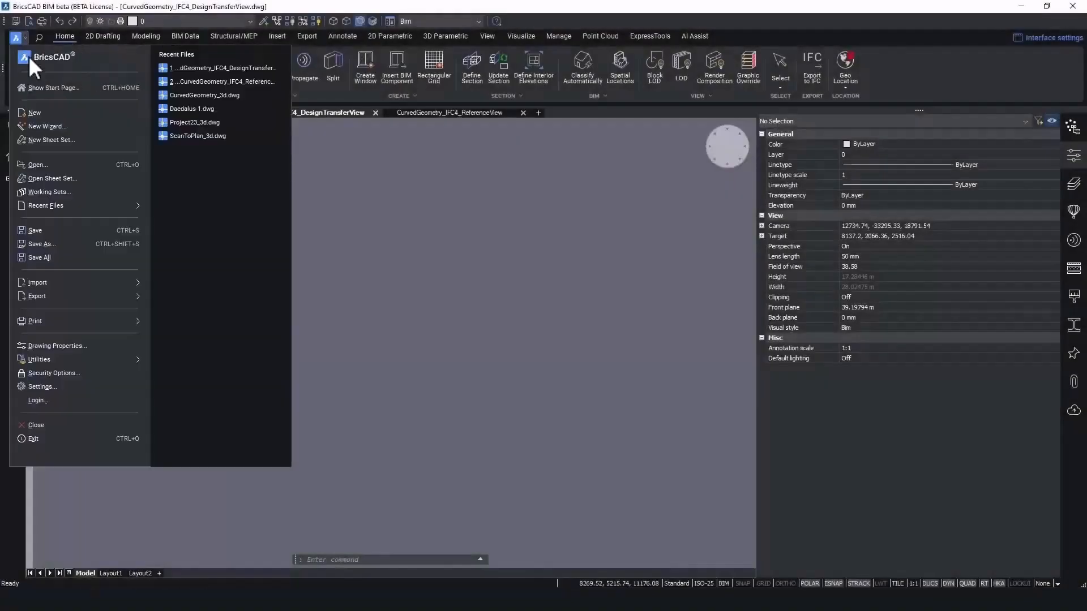
mouse_move(67, 283)
left_click(175, 69)
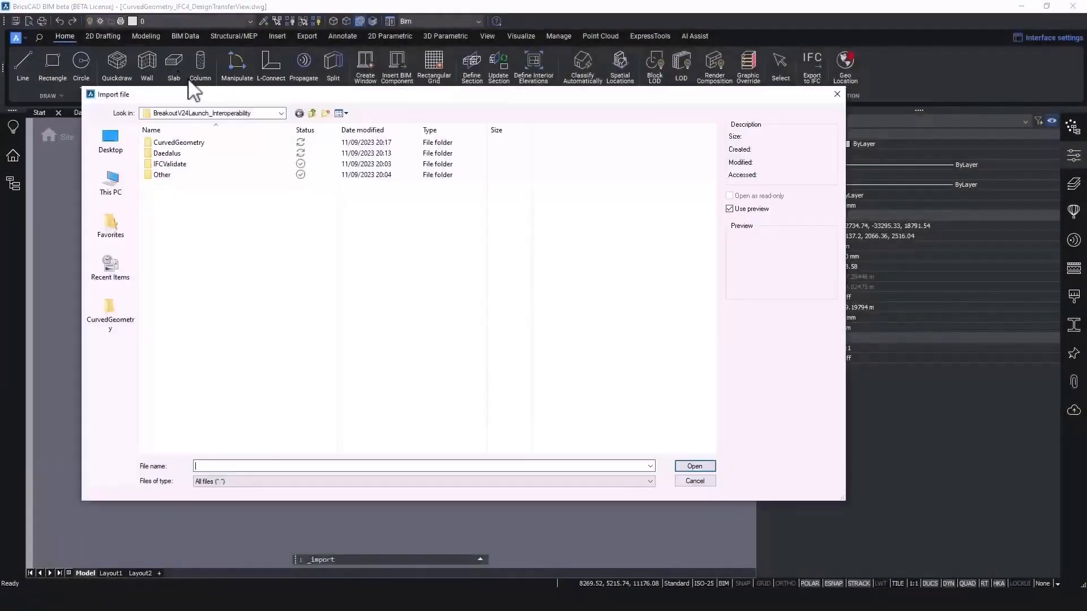
double_click(210, 144)
left_click(208, 197)
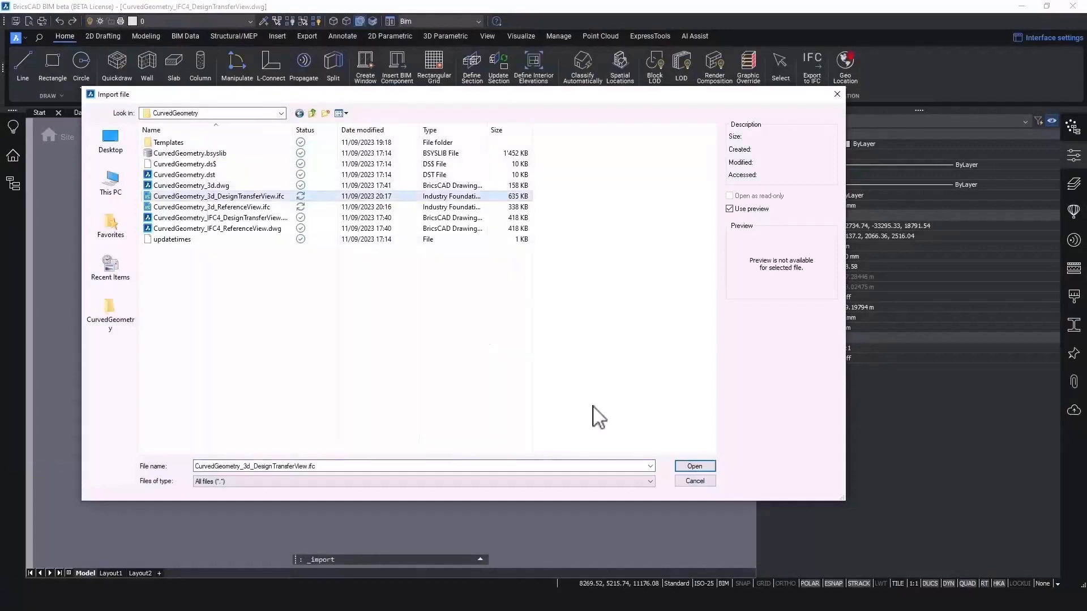
left_click(696, 467)
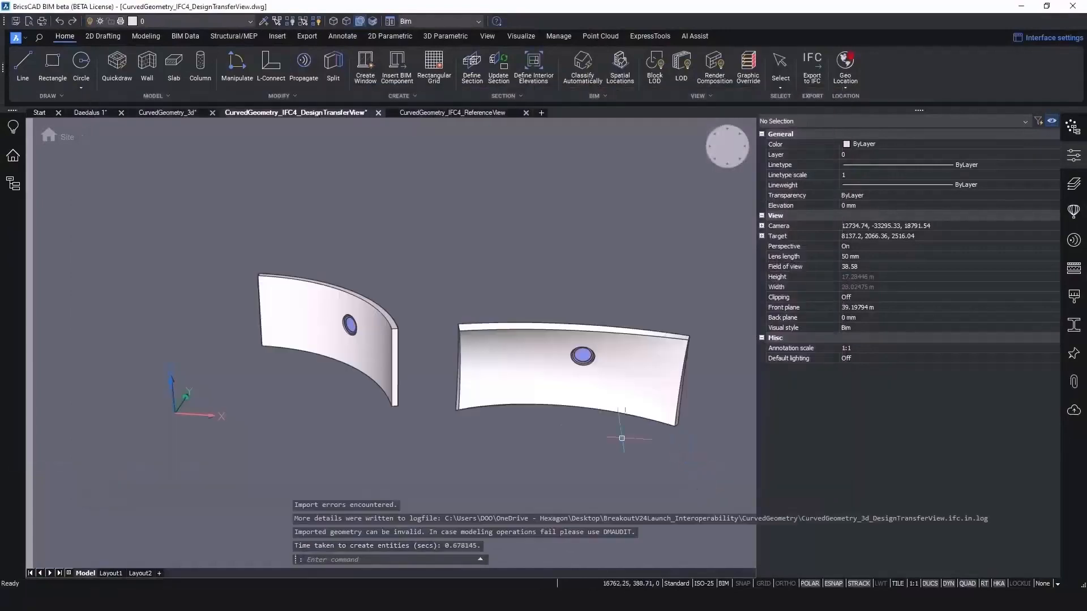
middle_click_drag(543, 456, 366, 399, "shift")
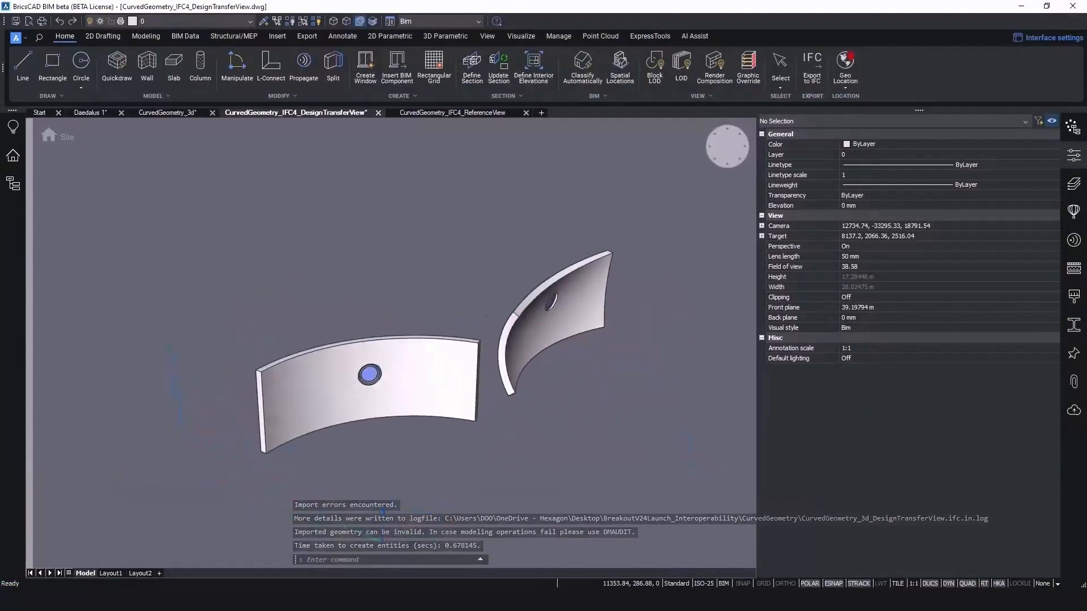
scroll(363, 396, "up", 10)
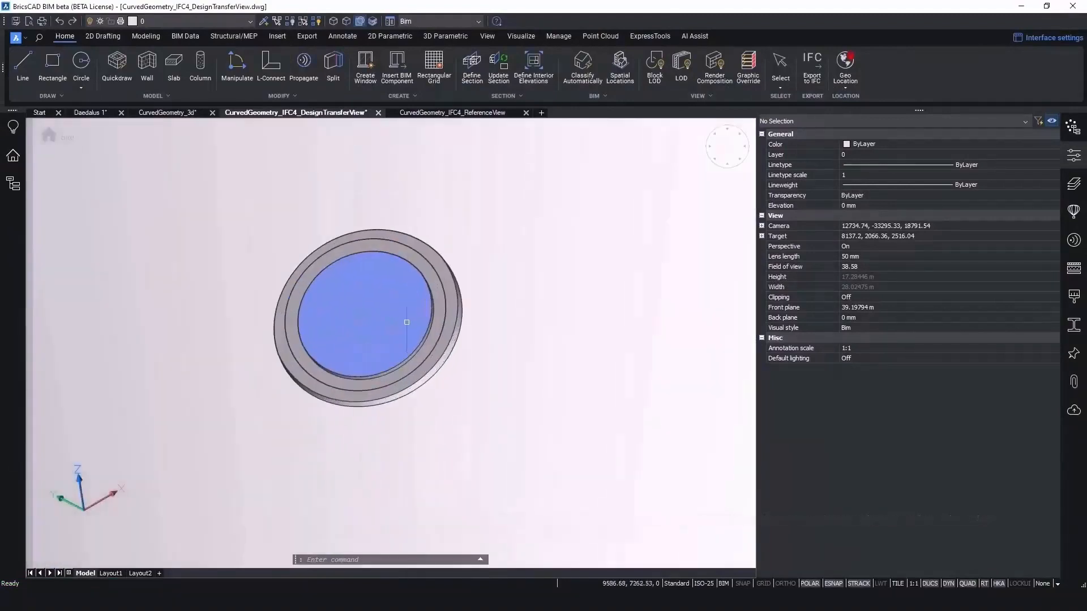
Step: Import CurvedGeometry_3d_ReferenceView.ifc into the CurvedGeometry_IFC4_ReferenceView drawing and examine the geometry of its two curved walls
left_click(442, 113)
left_click(25, 37)
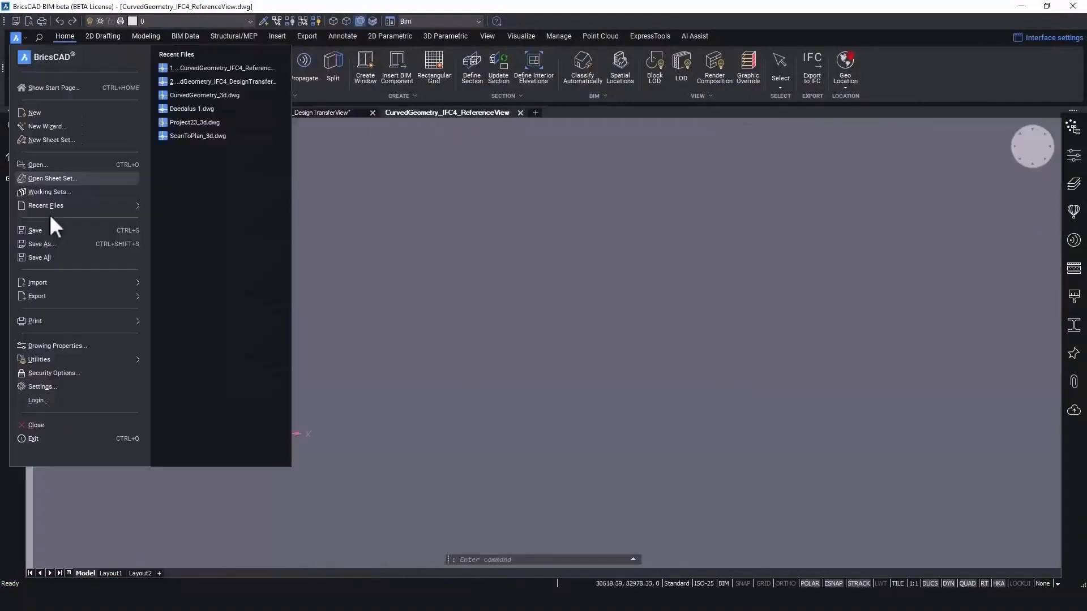
mouse_move(67, 282)
left_click(188, 68)
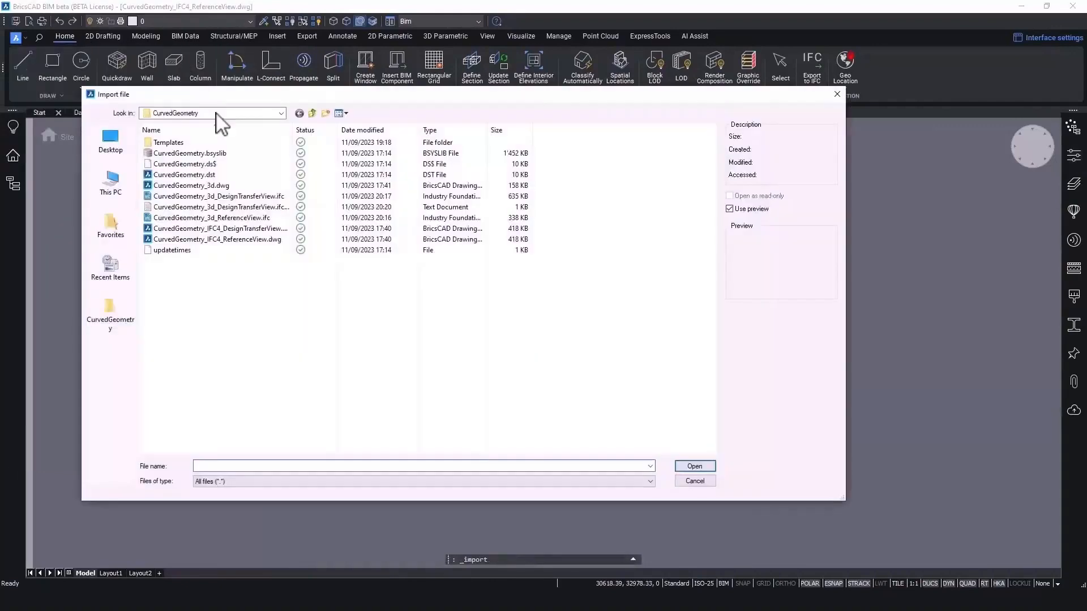
left_click(238, 220)
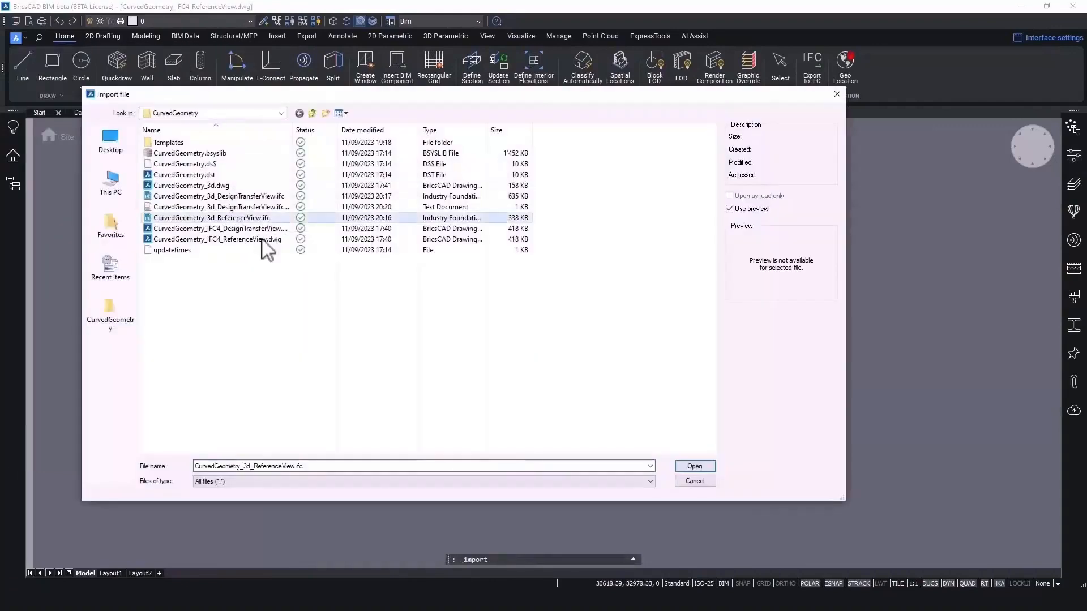
left_click(712, 466)
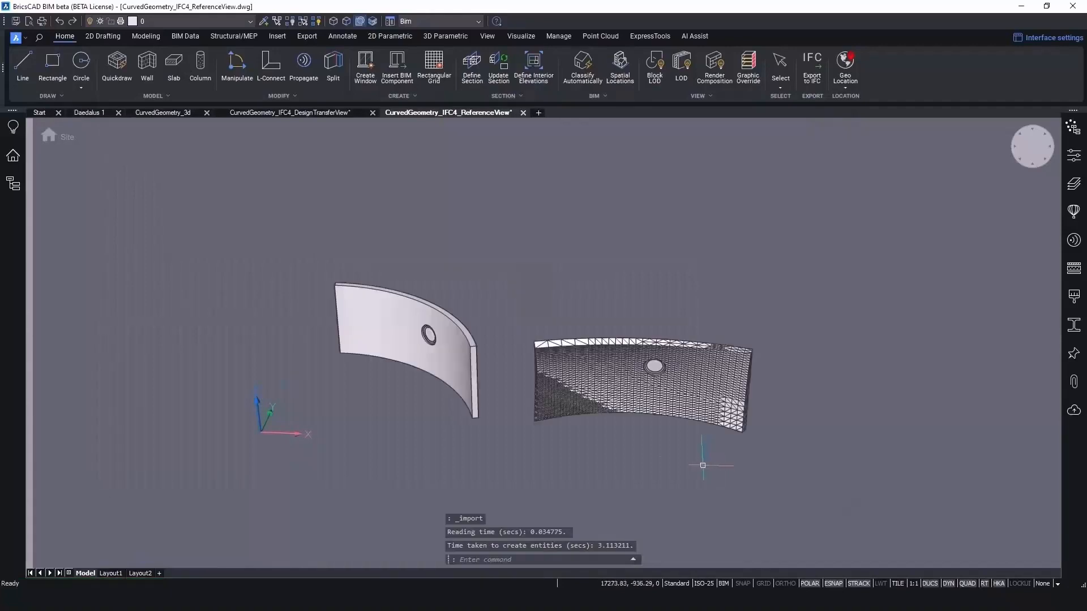
middle_click_drag(664, 450, 512, 435, "shift")
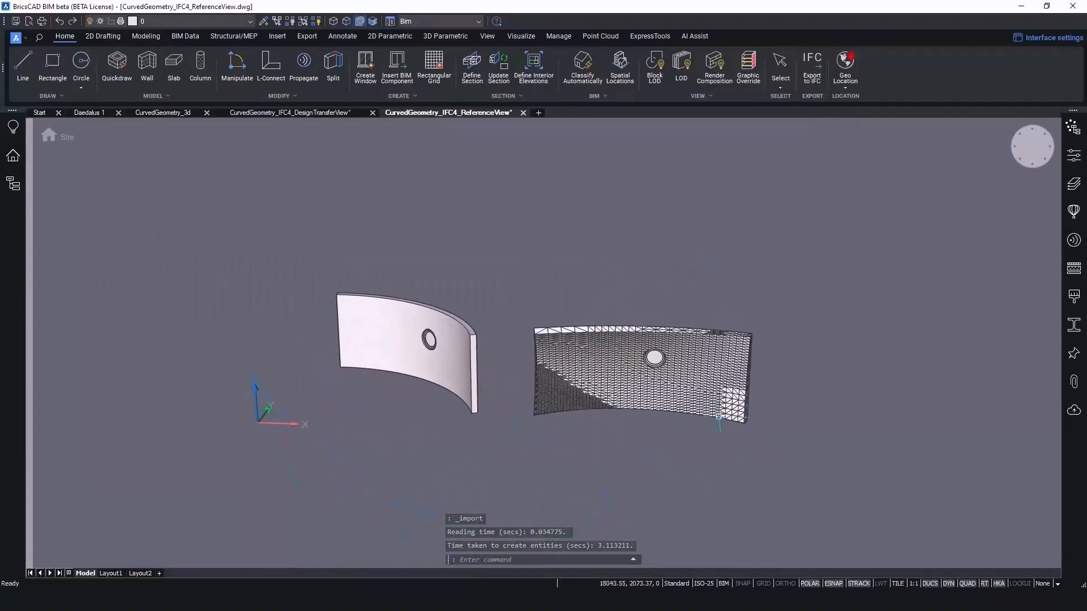
scroll(718, 418, "up", 3)
scroll(501, 500, "down", 2)
mouse_move(463, 518)
middle_mouse_down()
mouse_move(562, 471)
mouse_move(304, 470)
mouse_move(413, 478)
middle_mouse_up()
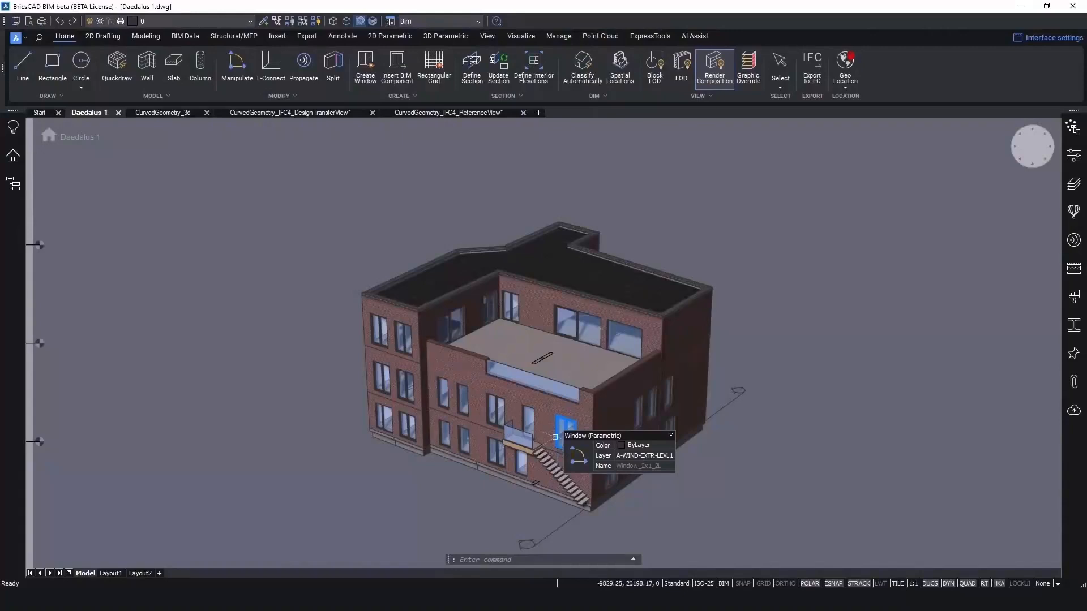
Step: Review the IFC namespace and its Actuator Type Common set in the Daedalus 1 drawing's BIM properties, and close the dialog
left_click(605, 96)
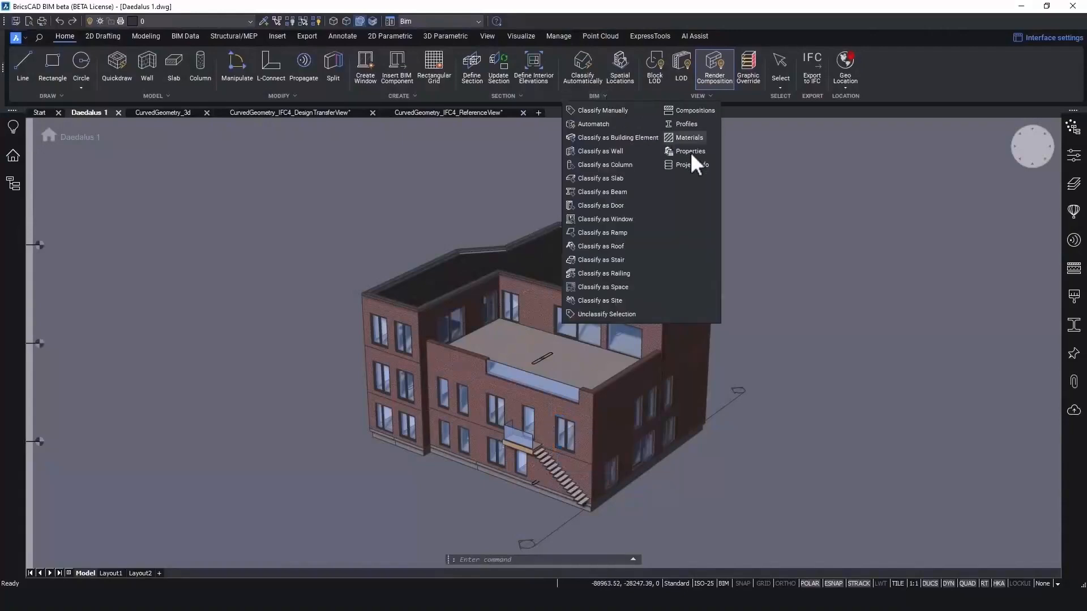
left_click(691, 154)
left_click(509, 156)
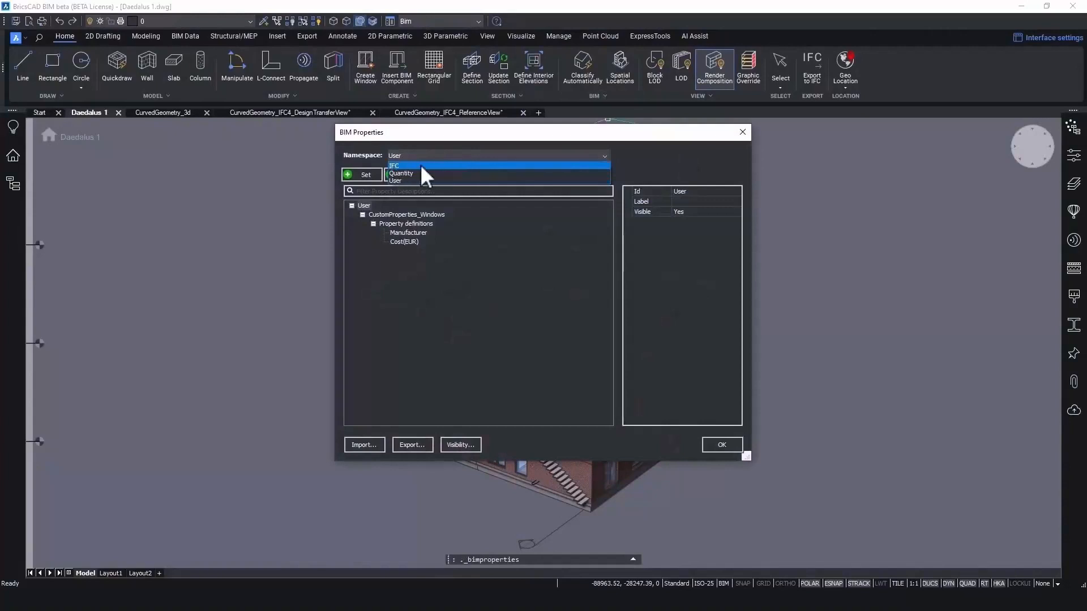
left_click(498, 165)
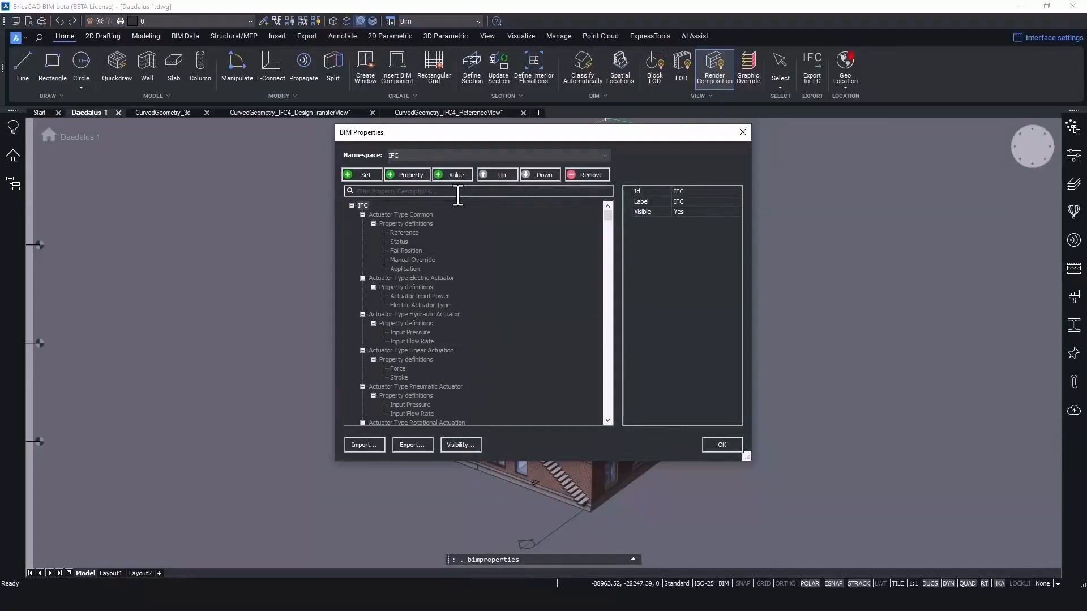
left_click(422, 214)
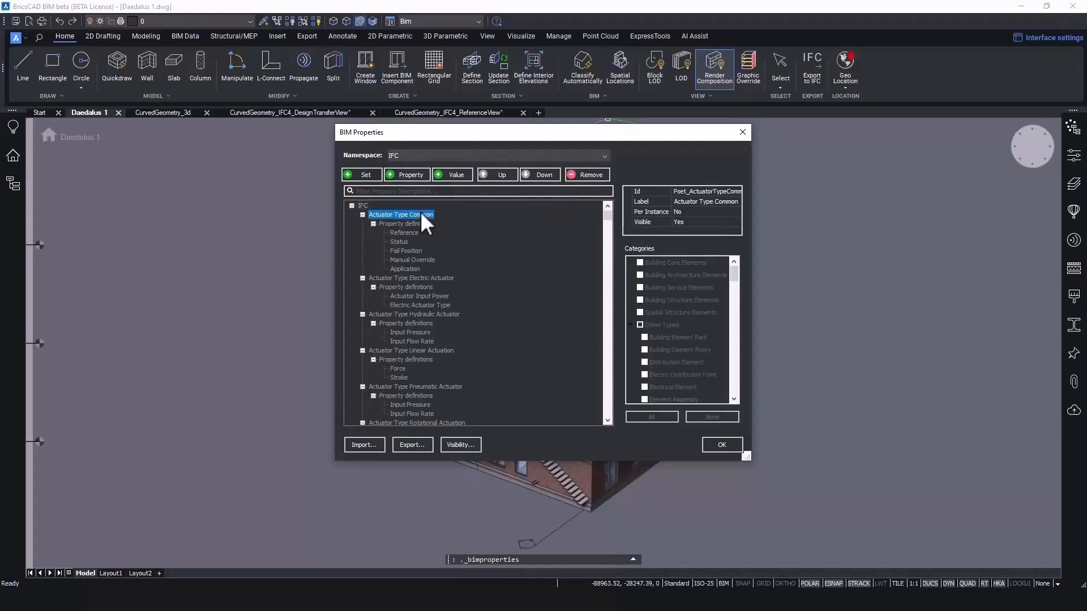
left_click(742, 133)
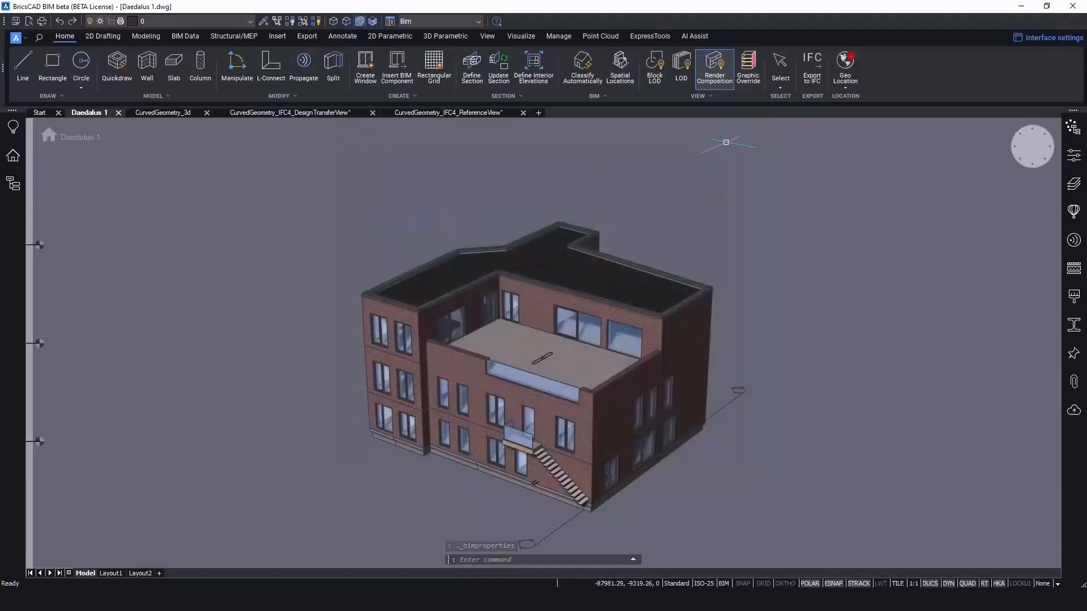
Step: Examine the BIM and Wall Common properties of the Floor 1 exterior brick cavity wall, and clear the selection
left_click(618, 380)
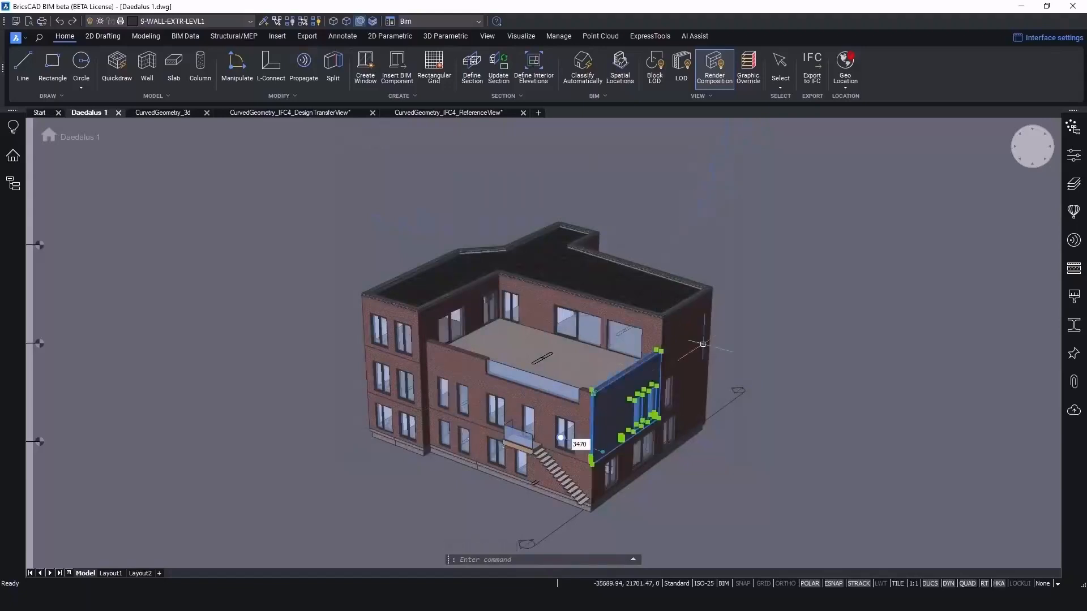
left_click(1074, 155)
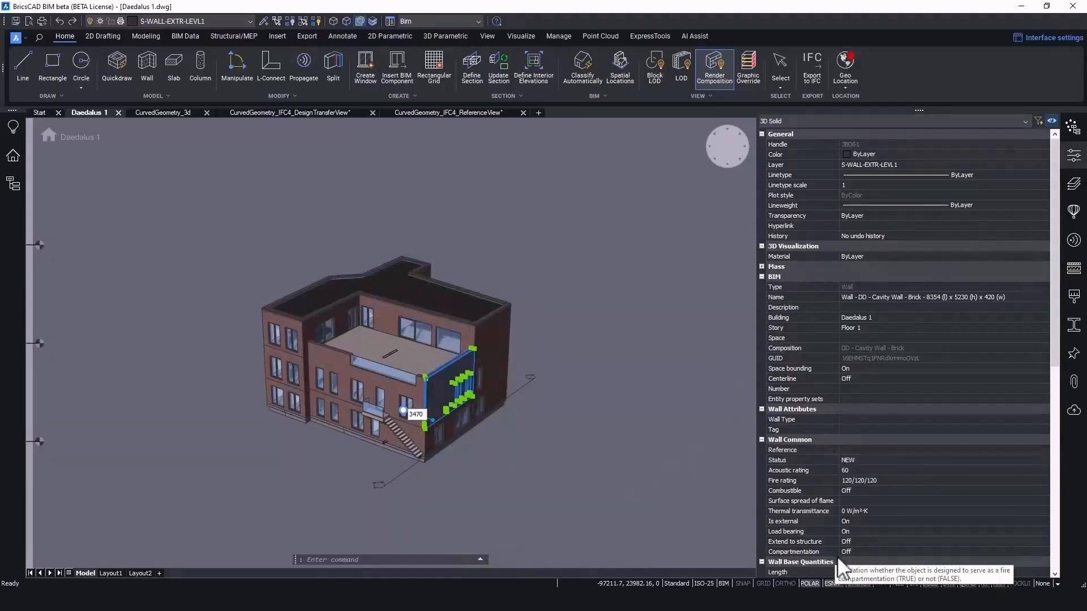
key("Escape")
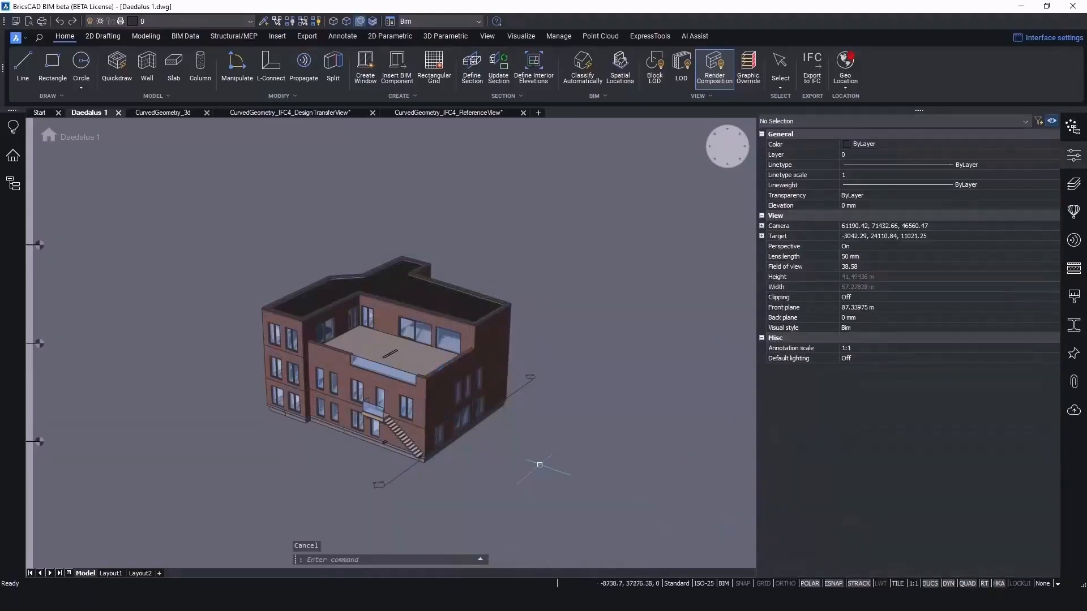
Step: Export the Daedalus 1 model as an IFC2X3 file named Daedalus 1_2x3.ifc and select its Floor 1 exterior wall in BIMvision
left_click(17, 36)
mouse_move(77, 296)
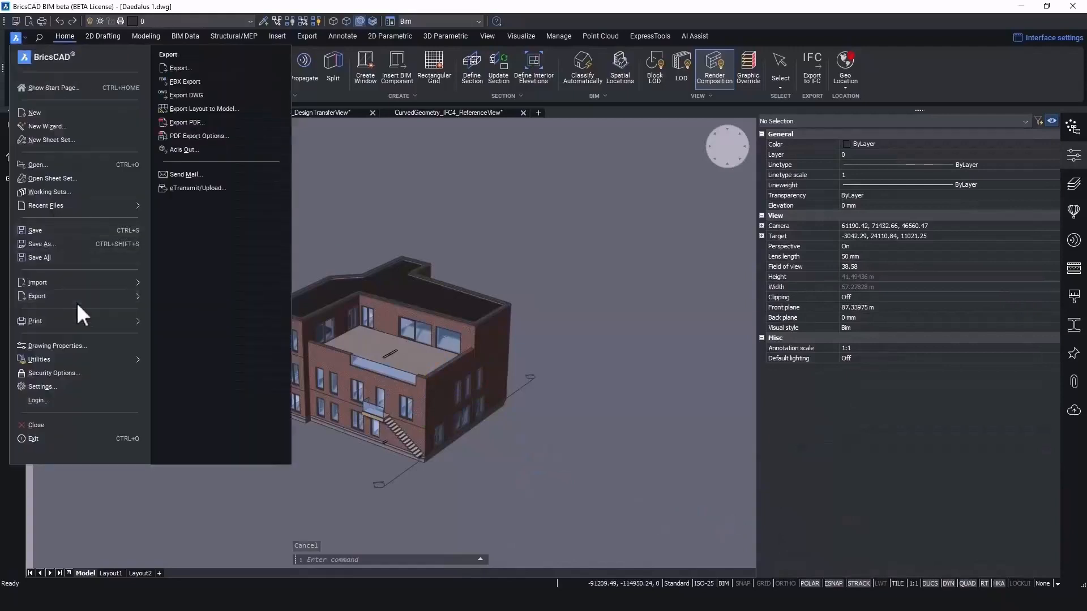
left_click(206, 70)
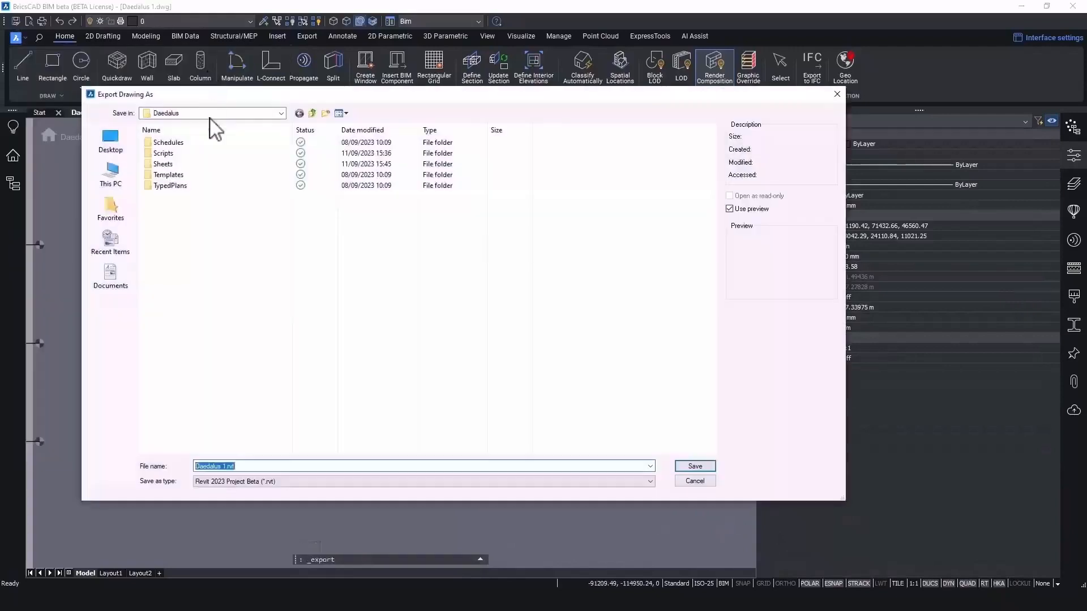
left_click(259, 483)
left_click(258, 442)
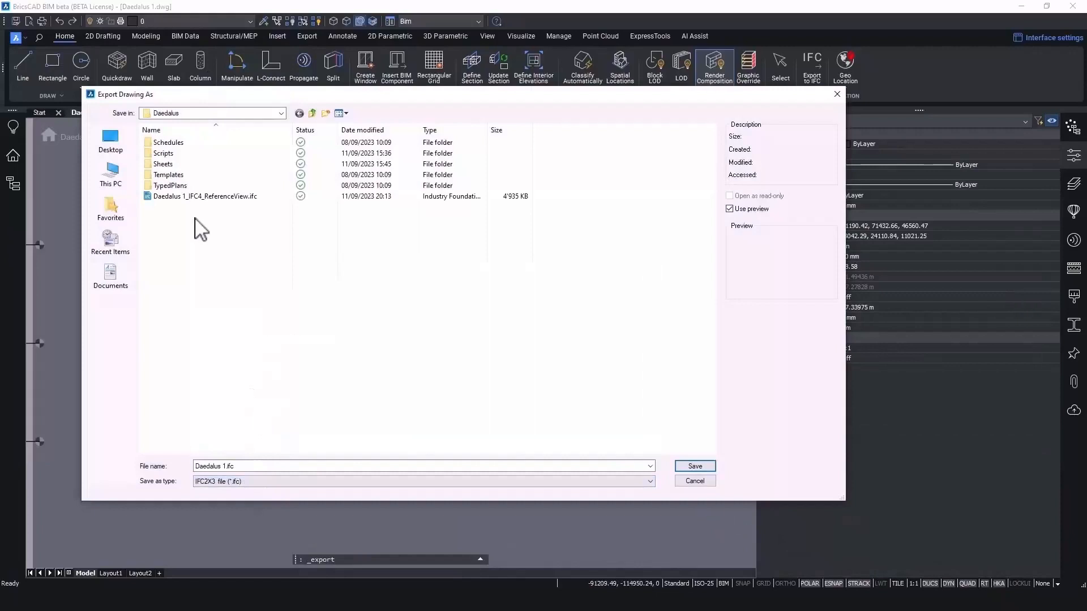
left_click(225, 468)
double_click(226, 467)
key("Left")
key("Right")
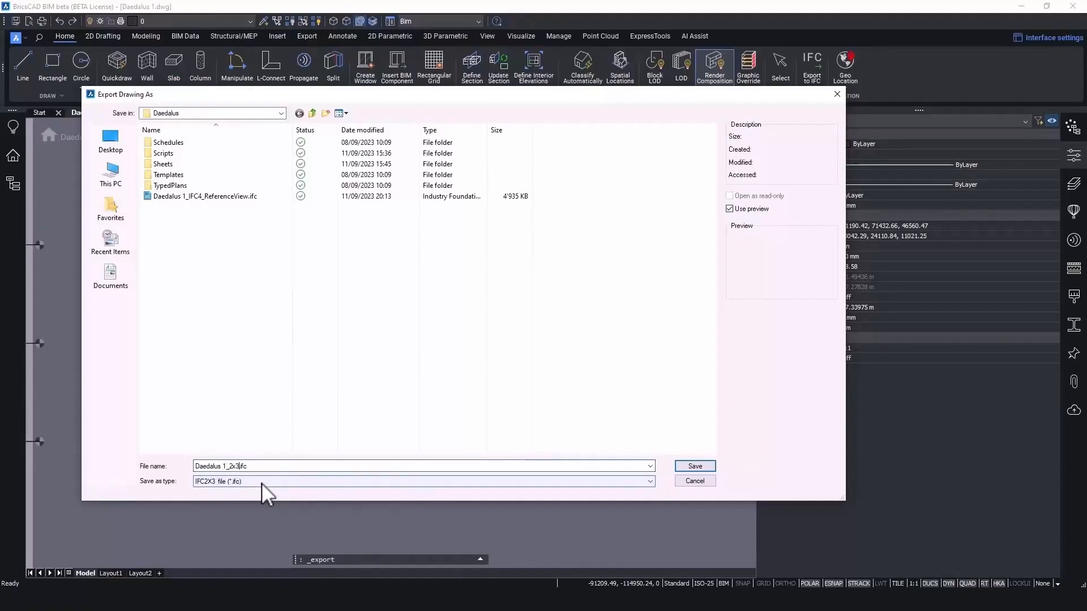
key("Return")
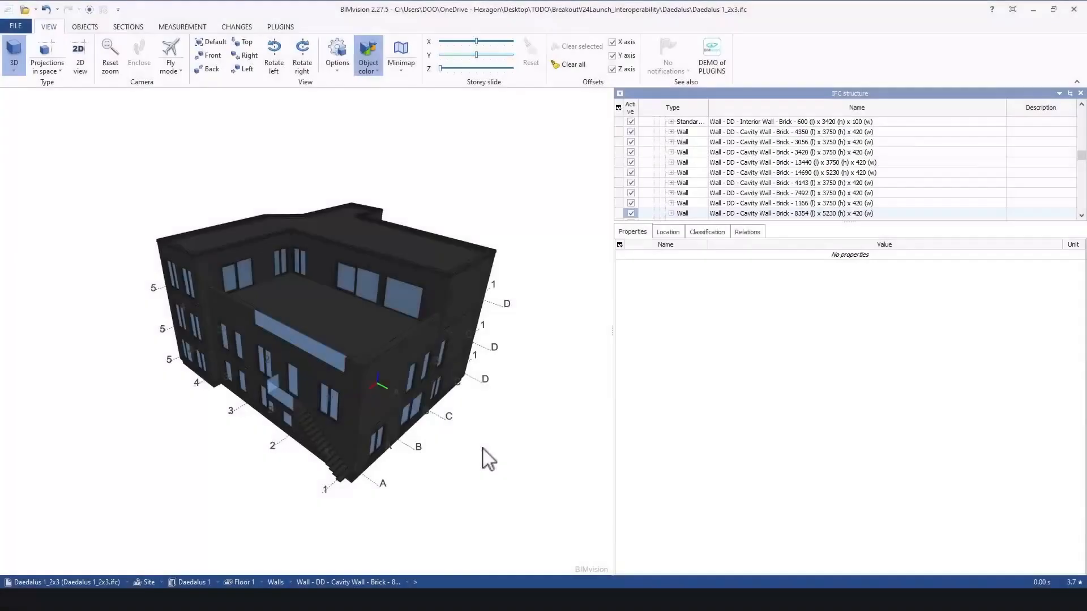
left_click(397, 362)
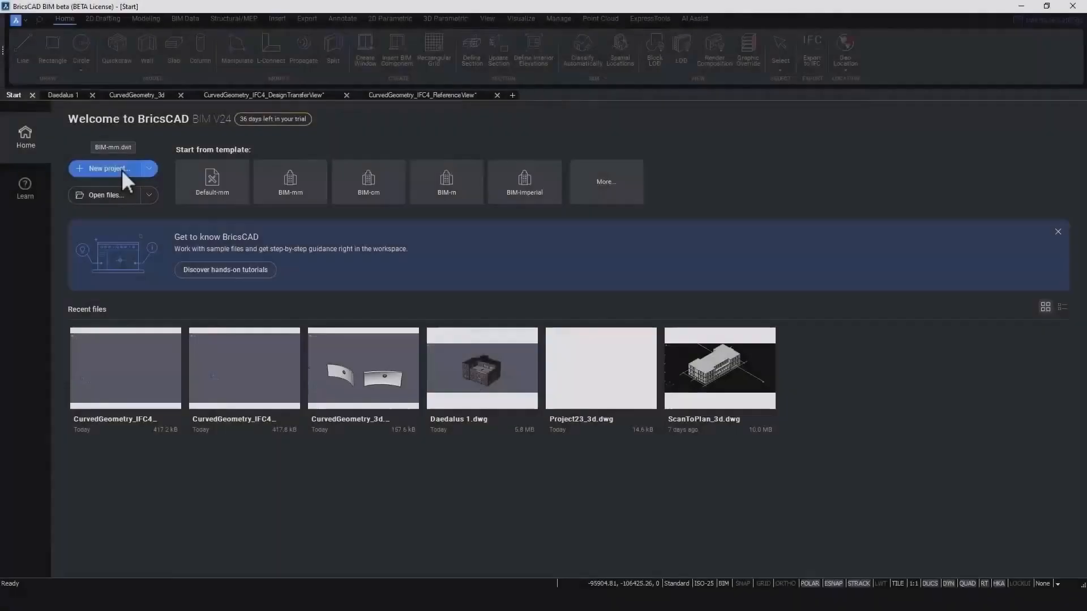
Step: Create a new BIM project named MyUnifiedNamespace in BricsCAD, choosing a different template from BIM-mm
left_click(121, 169)
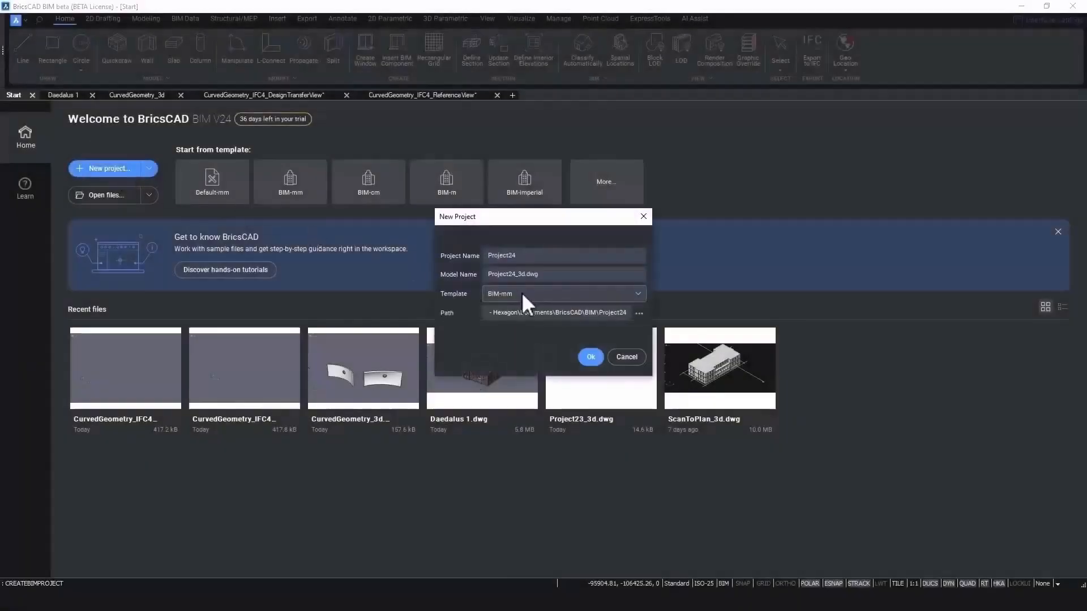
left_click(521, 293)
left_click(494, 350)
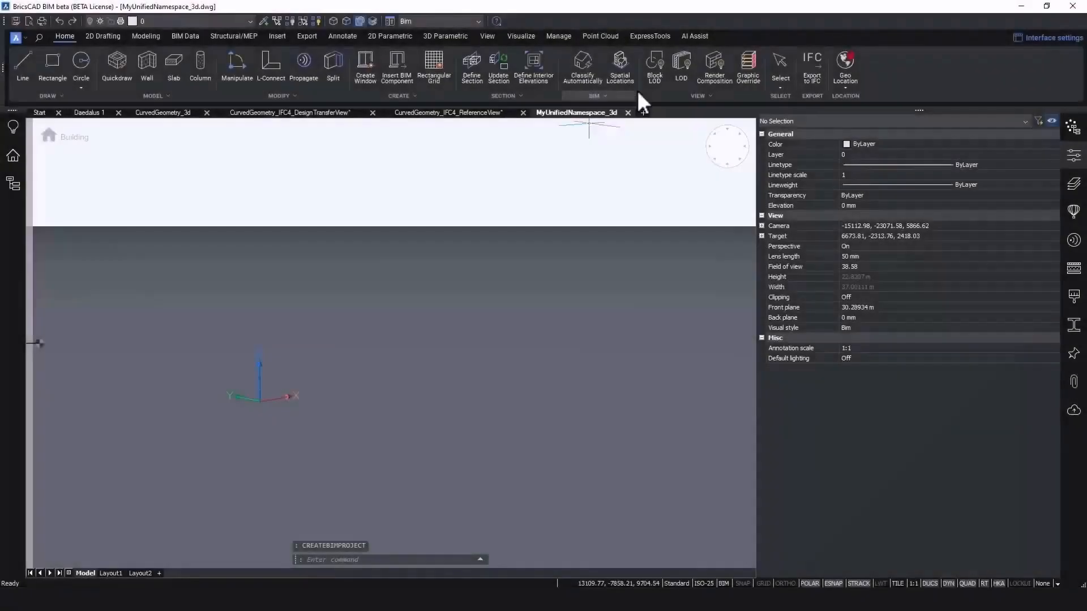
Step: Check which namespaces the MyUnifiedNamespace drawing offers in its BIM properties, and close the dialog
left_click(618, 94)
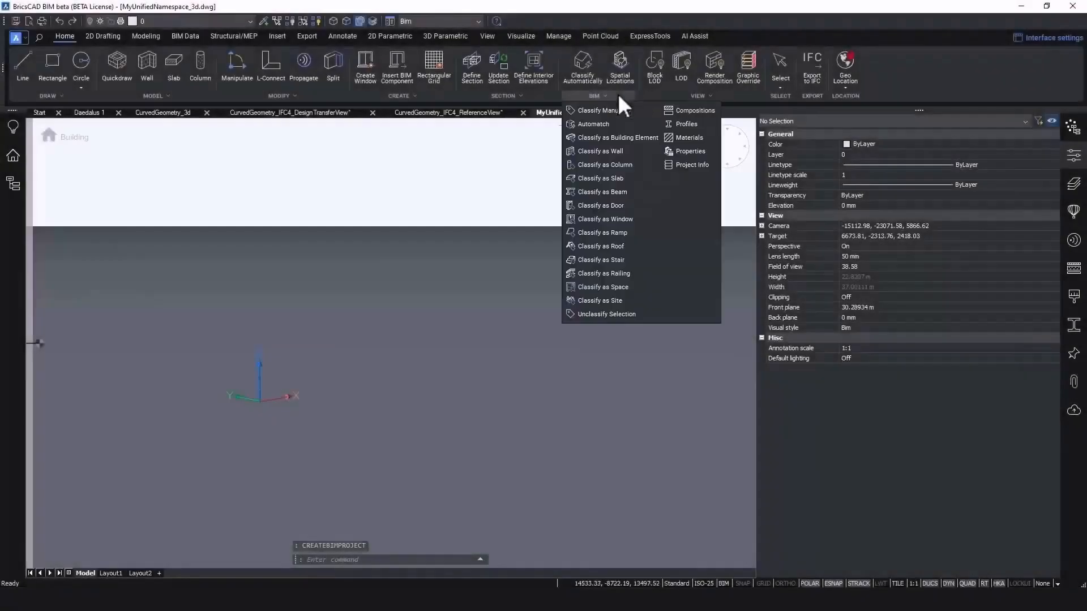
left_click(688, 152)
left_click(467, 156)
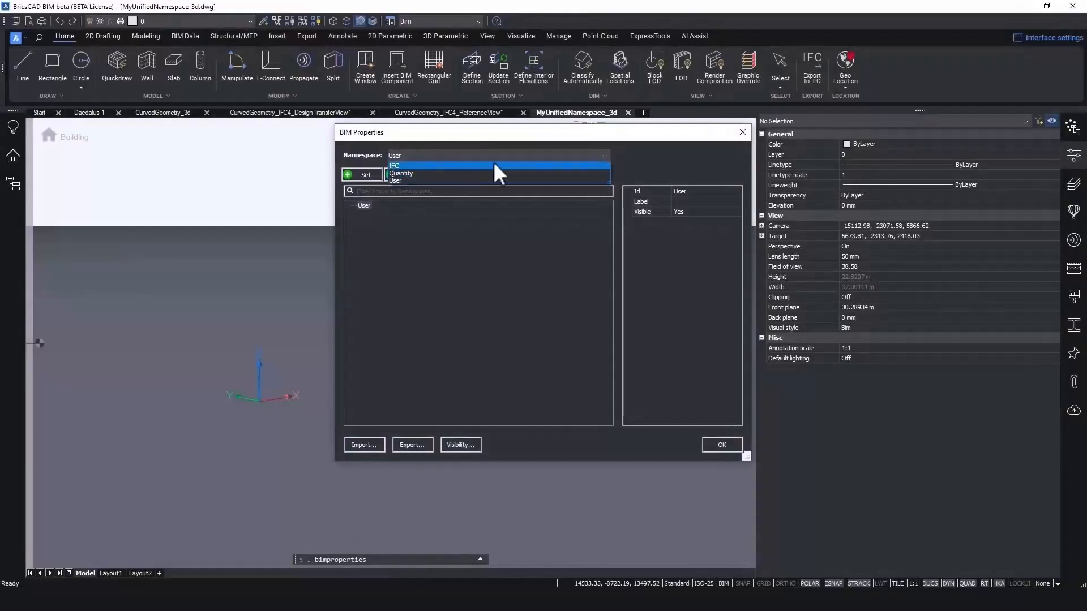
left_click(747, 137)
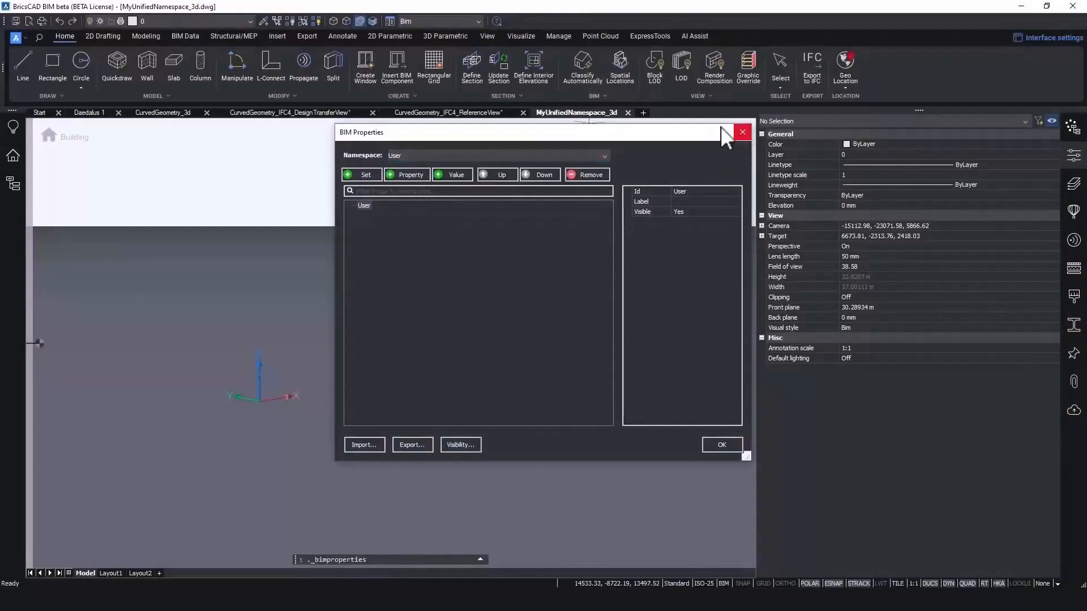
left_click(743, 132)
Step: Validate IFC4_Store.ifc from the IFCValidate folder with IFCVALIDATE and continue with its import into the drawing
type("IF")
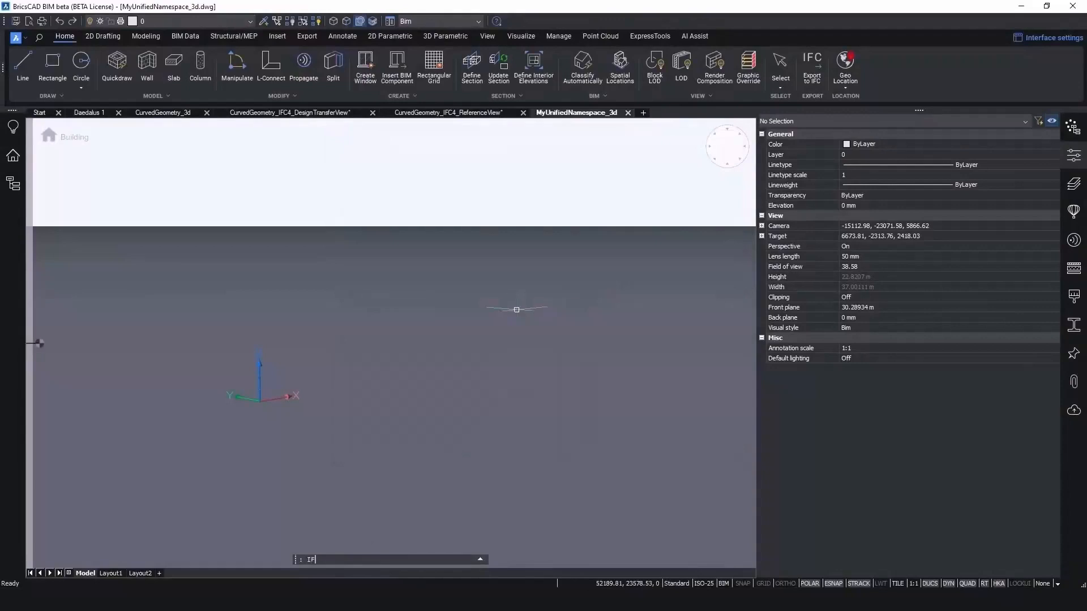
type("CVALIDATE")
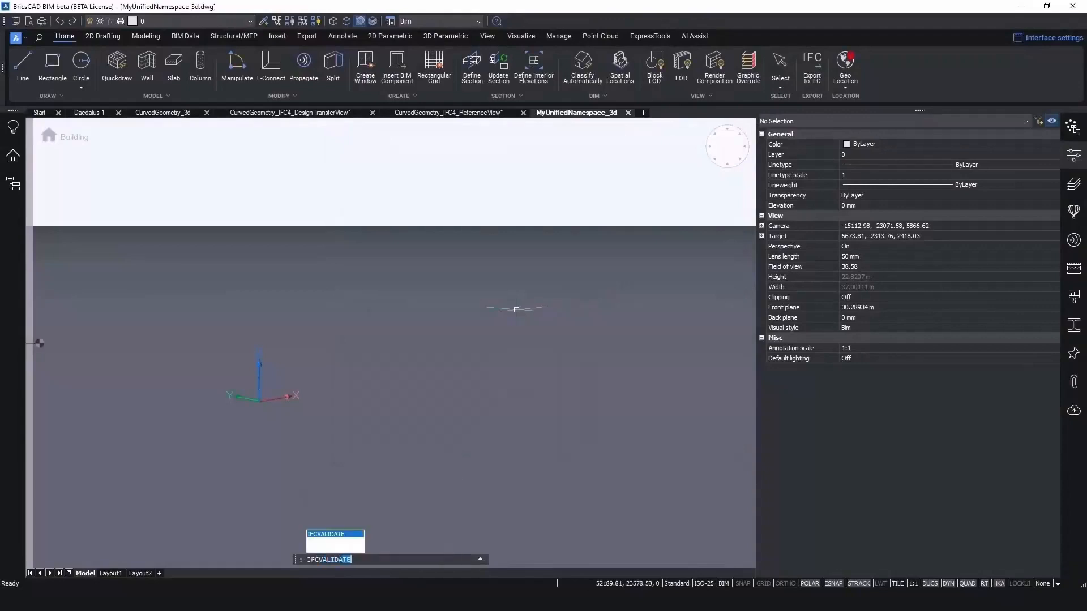
key("Return")
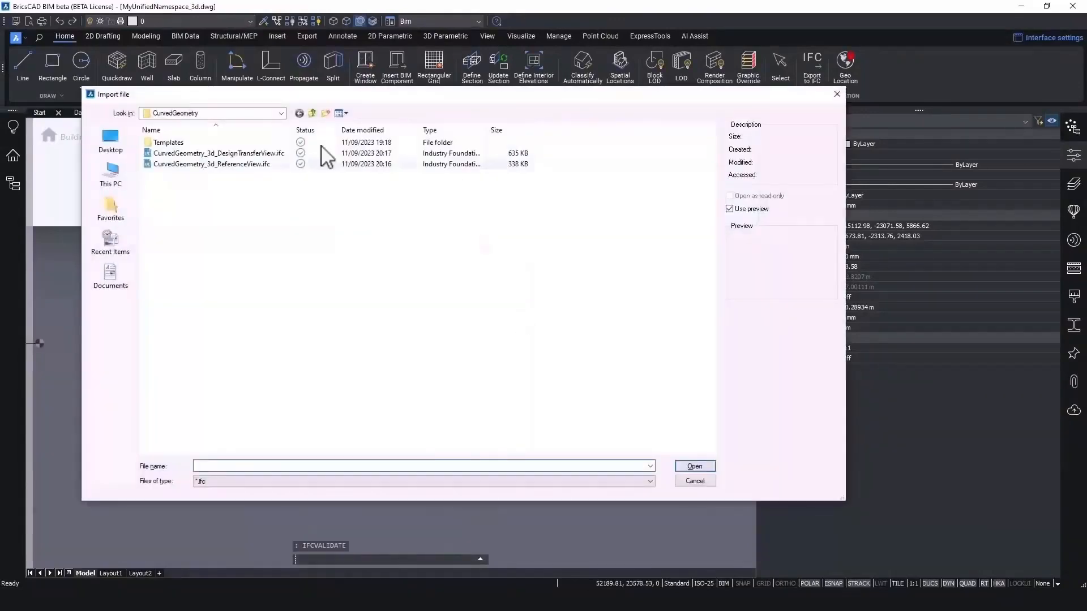
left_click(312, 112)
double_click(227, 164)
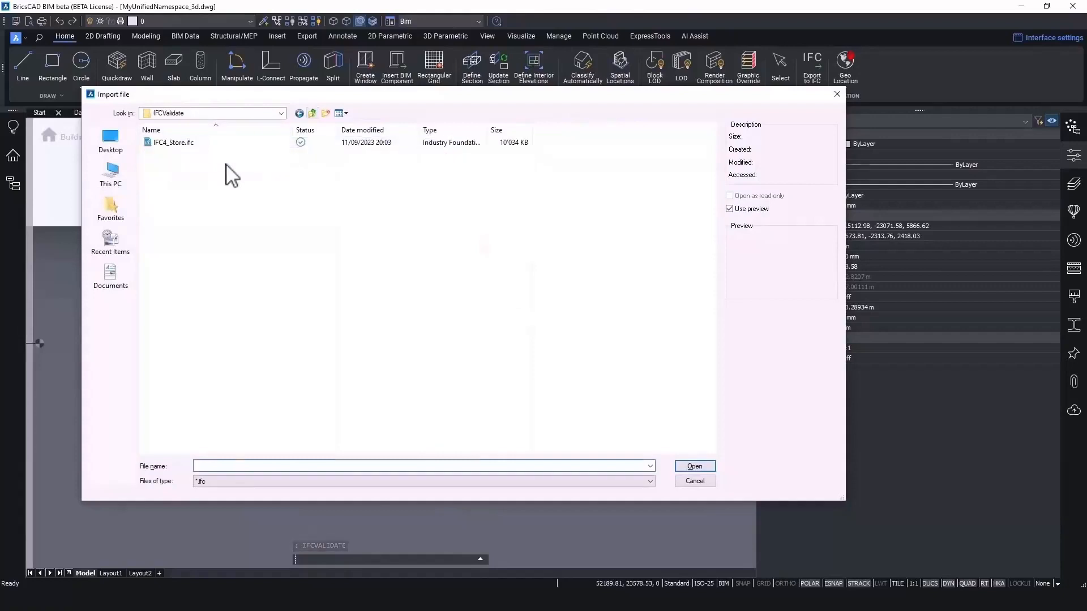
double_click(218, 148)
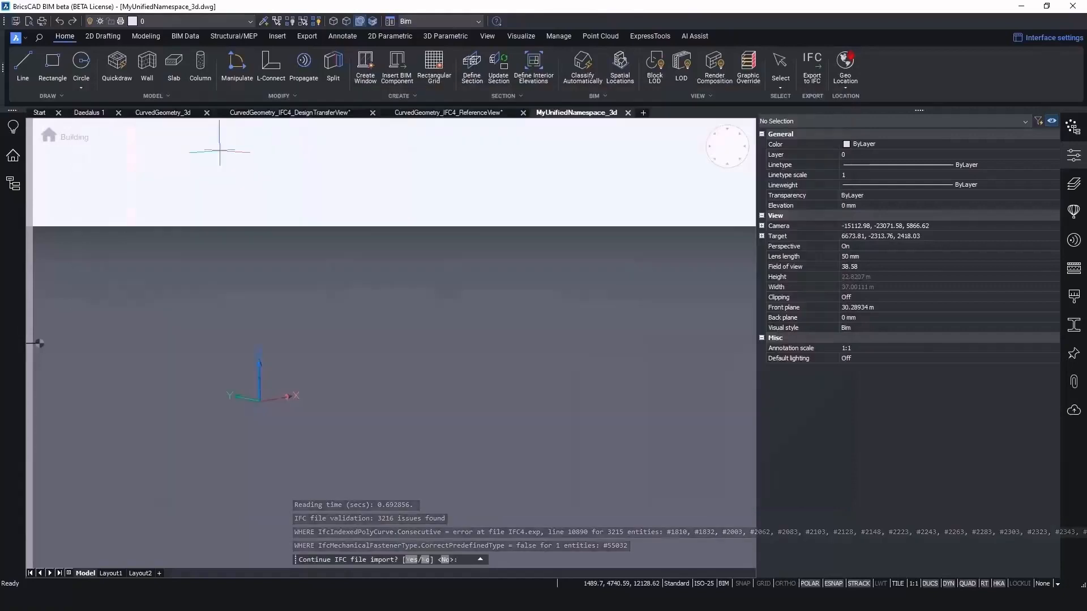
left_click(420, 564)
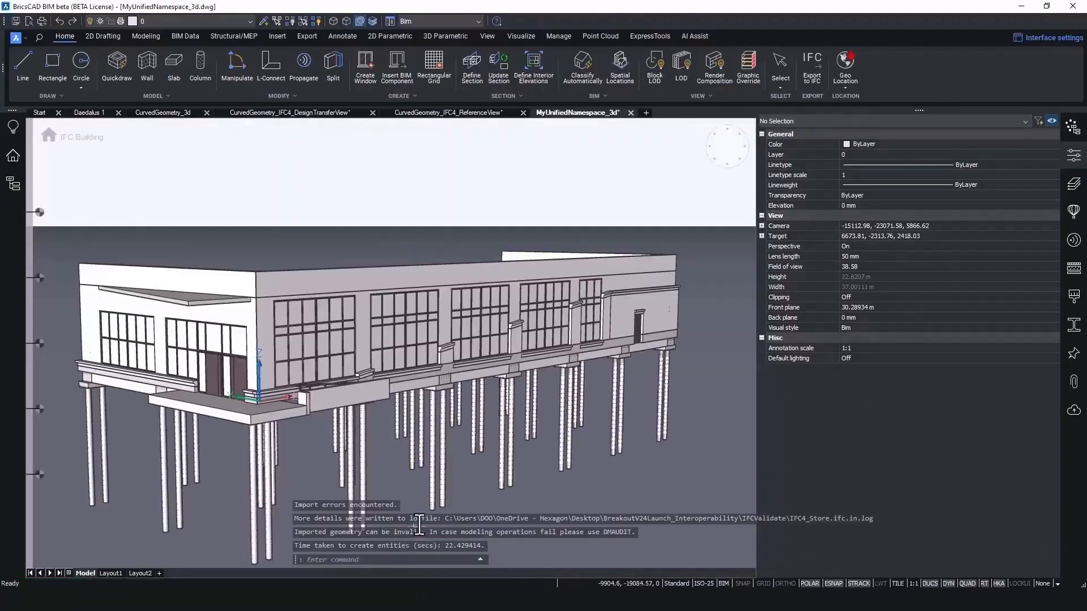
Step: Review the IFC validation messages in the command history and open the log file IFC4_Store.ifc.in.log from the IFCValidate folder
left_click(480, 559)
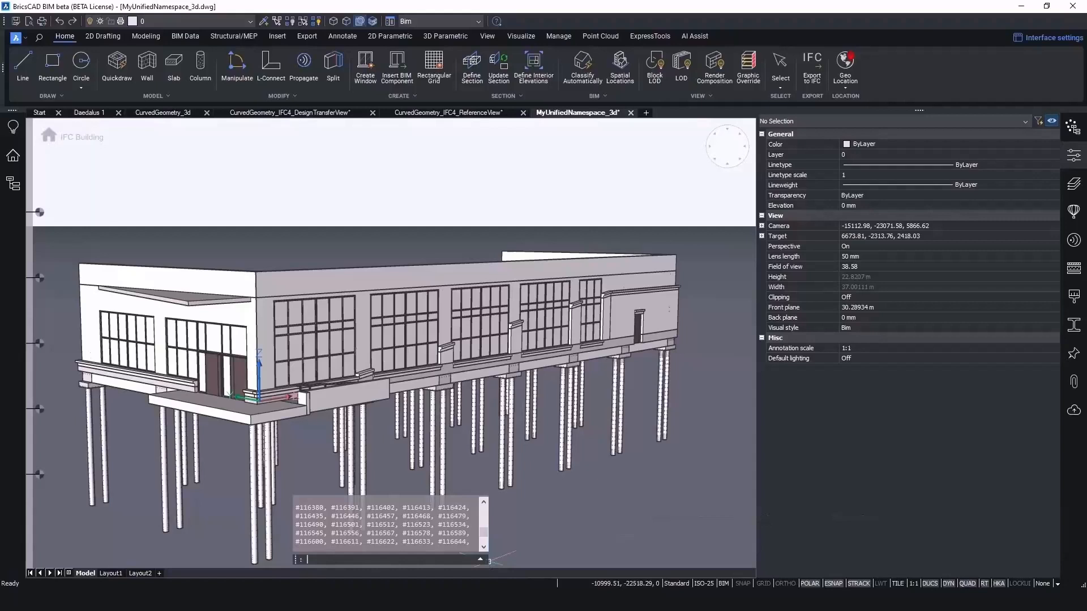
left_click_drag(483, 531, 484, 540)
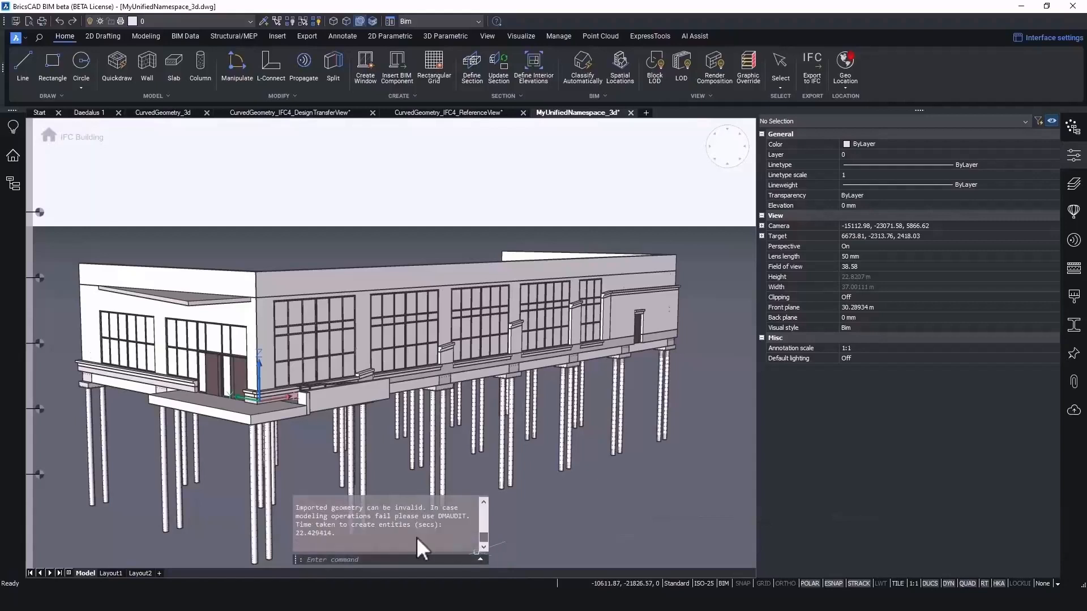
key("F2")
left_click_drag(30, 516, 556, 534)
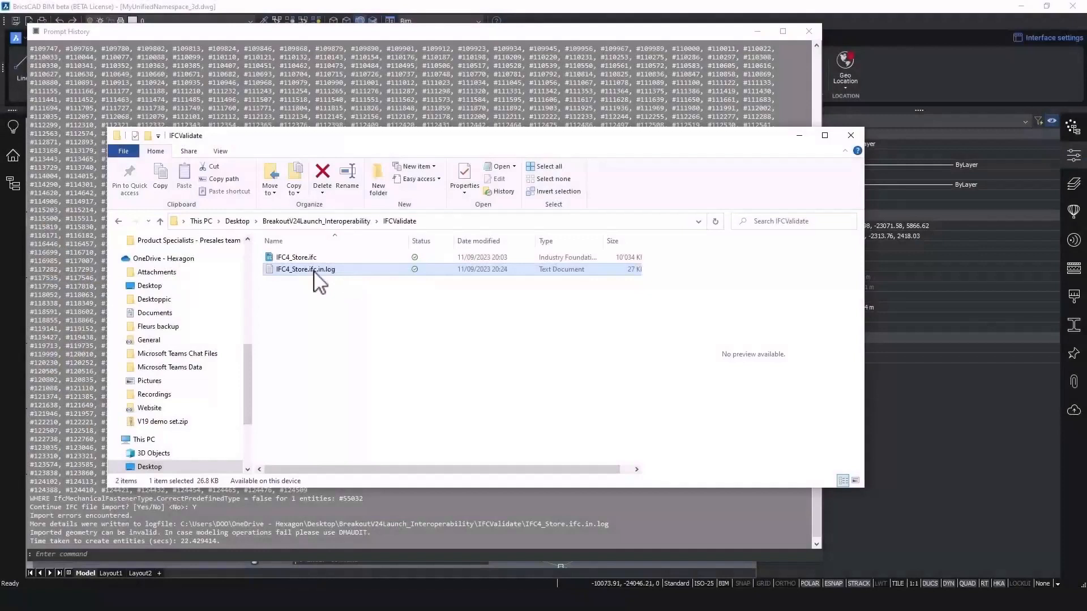
double_click(306, 270)
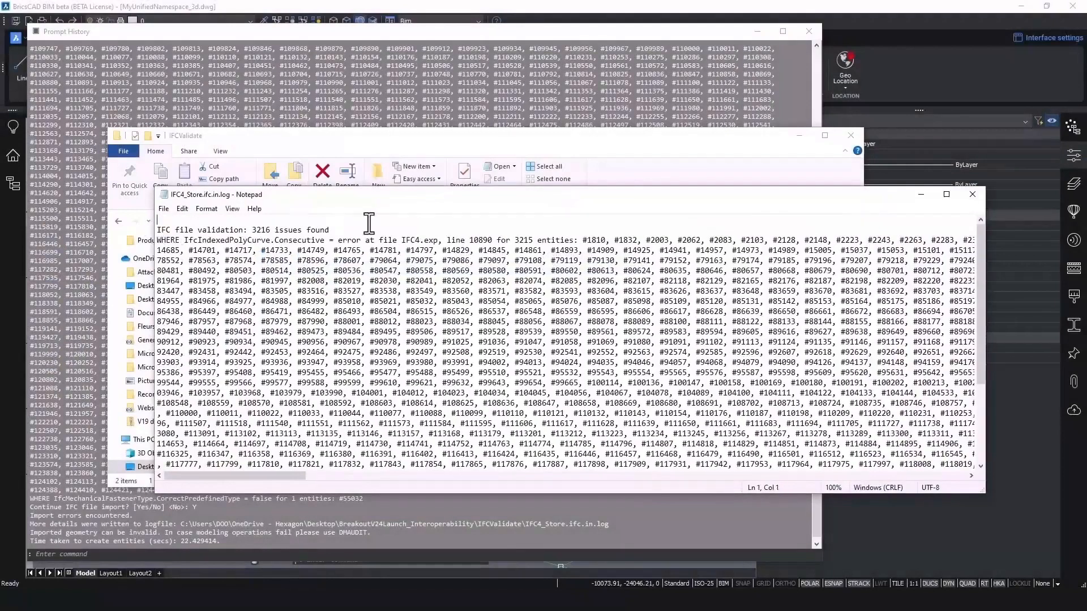
Step: Read through the validation issues and affected entities listed in the log file IFC4_Store.ifc.in.log
left_click_drag(373, 224, 378, 231)
left_click(352, 275)
left_click_drag(161, 242, 457, 486)
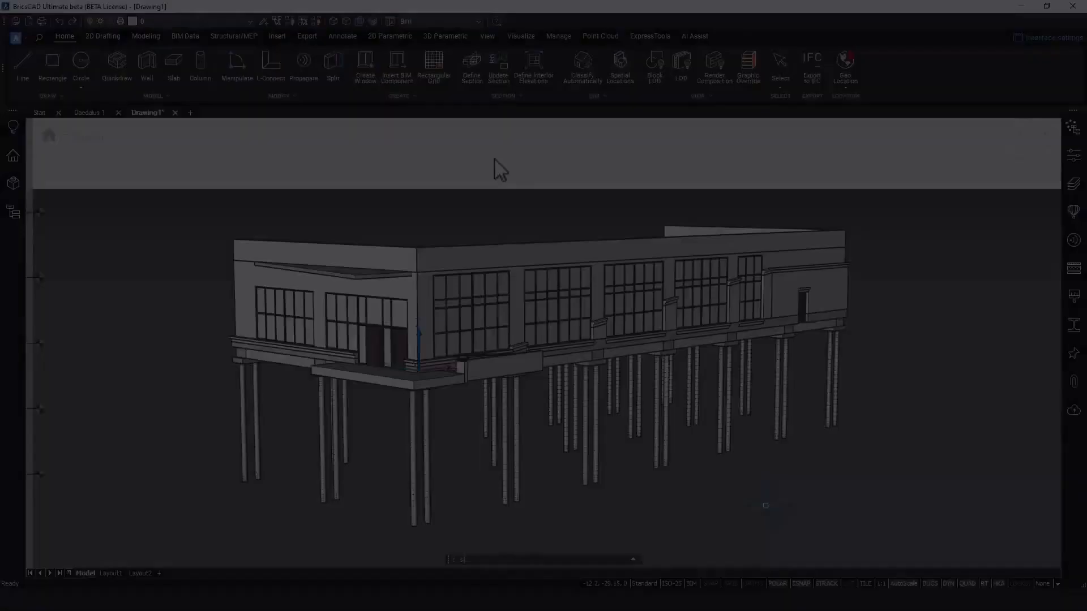
Step: Examine the description of the Apply IFC model validation (Beta) export setting, and close the settings
key("Return")
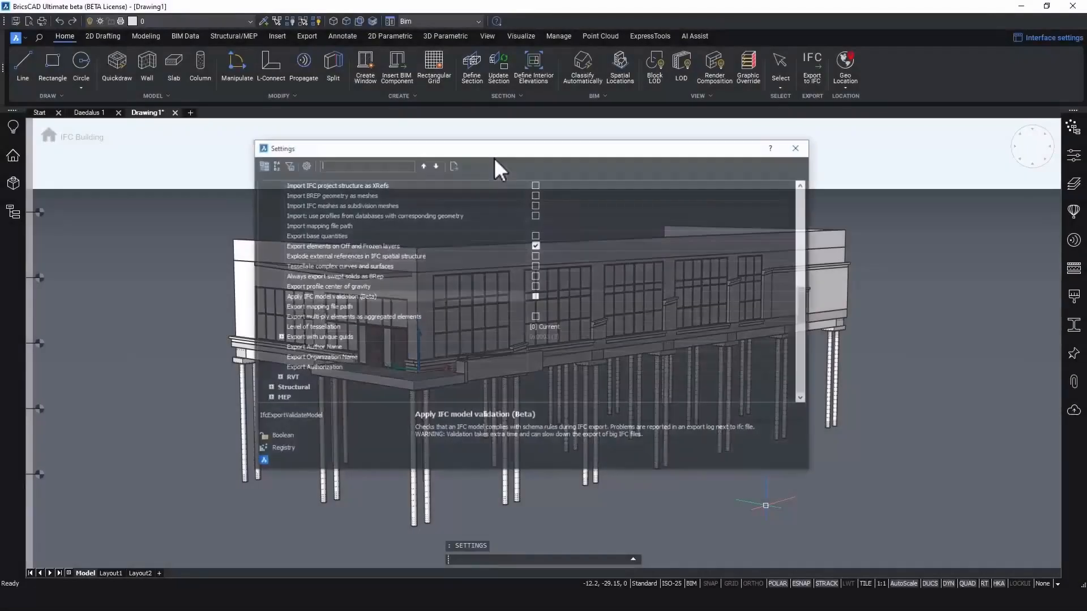
left_click(323, 296)
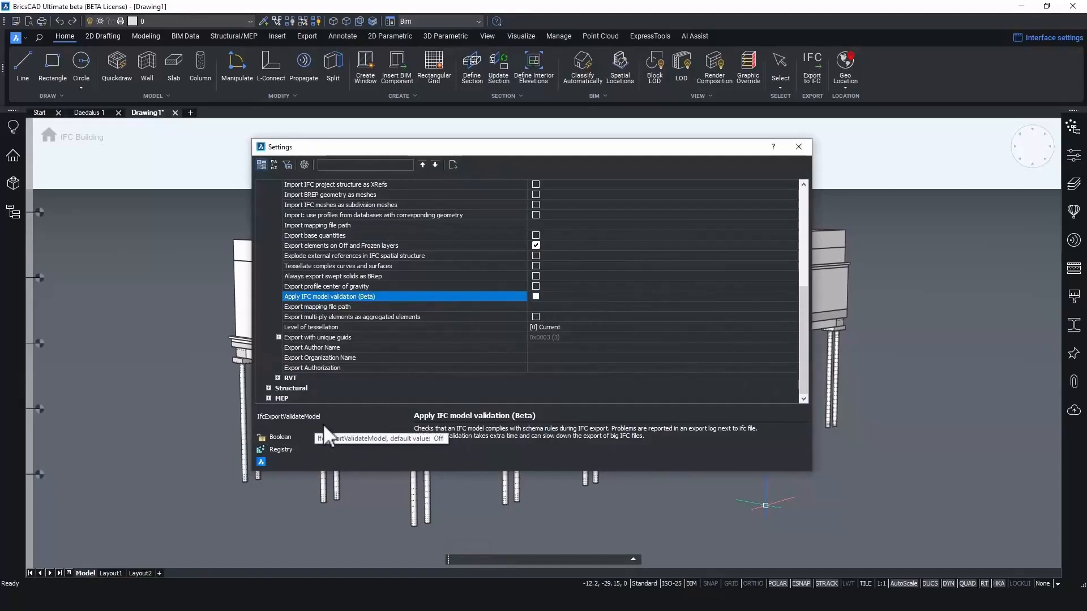
left_click(799, 146)
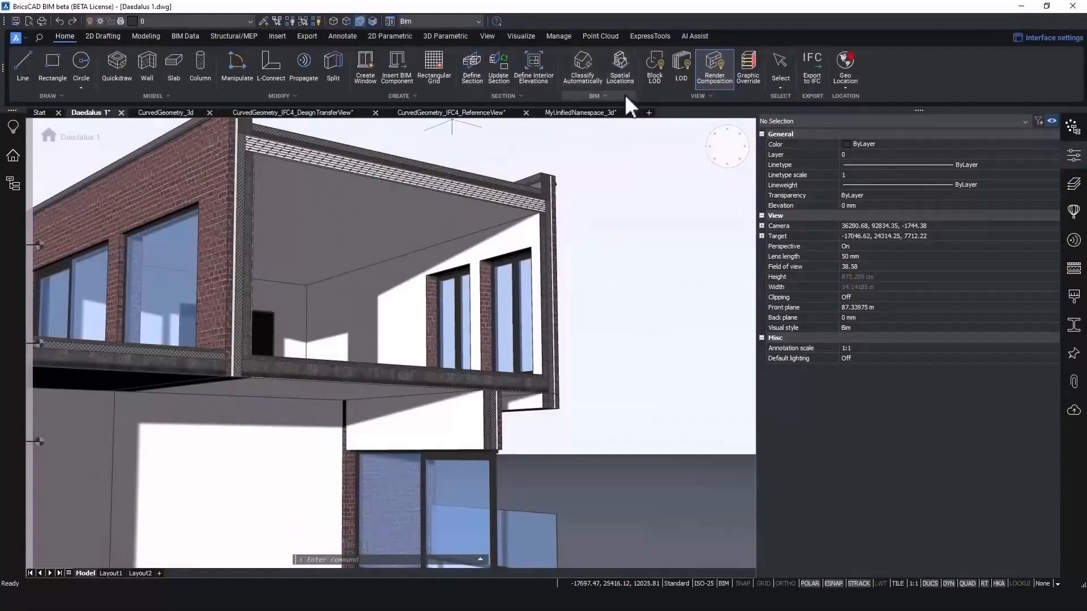
Step: Open the BIM properties of the Daedalus 1 drawing and search the IFC namespace for "covering"
left_click(620, 95)
left_click(701, 151)
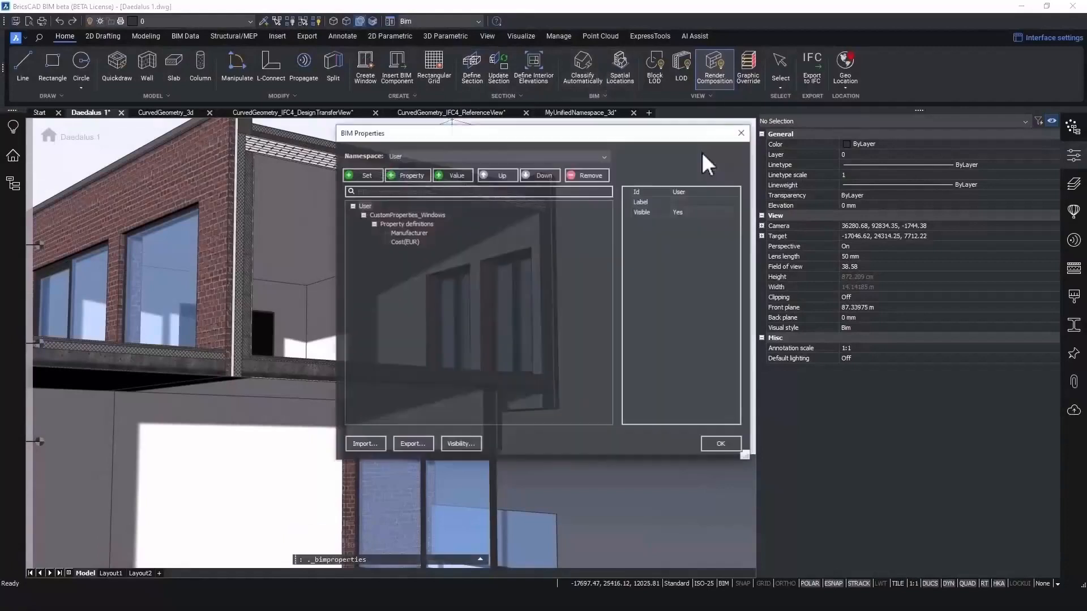
left_click(459, 156)
left_click(453, 165)
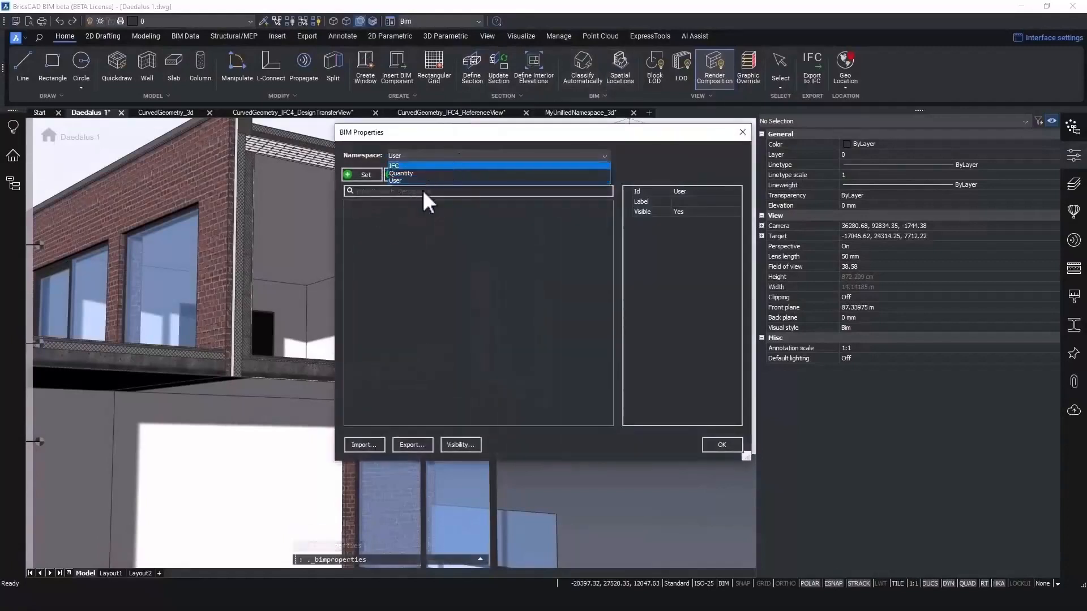
left_click(423, 191)
type("covering")
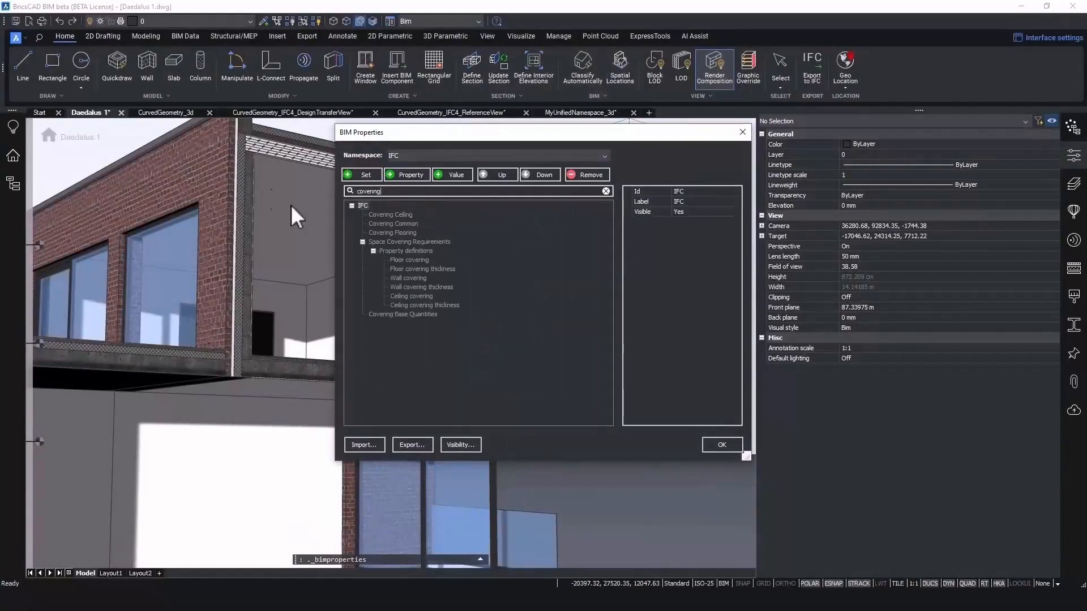
Step: Make the Covering Ceiling and Covering Flooring property sets visible, and confirm the BIM properties
left_click(383, 214)
left_click(715, 221)
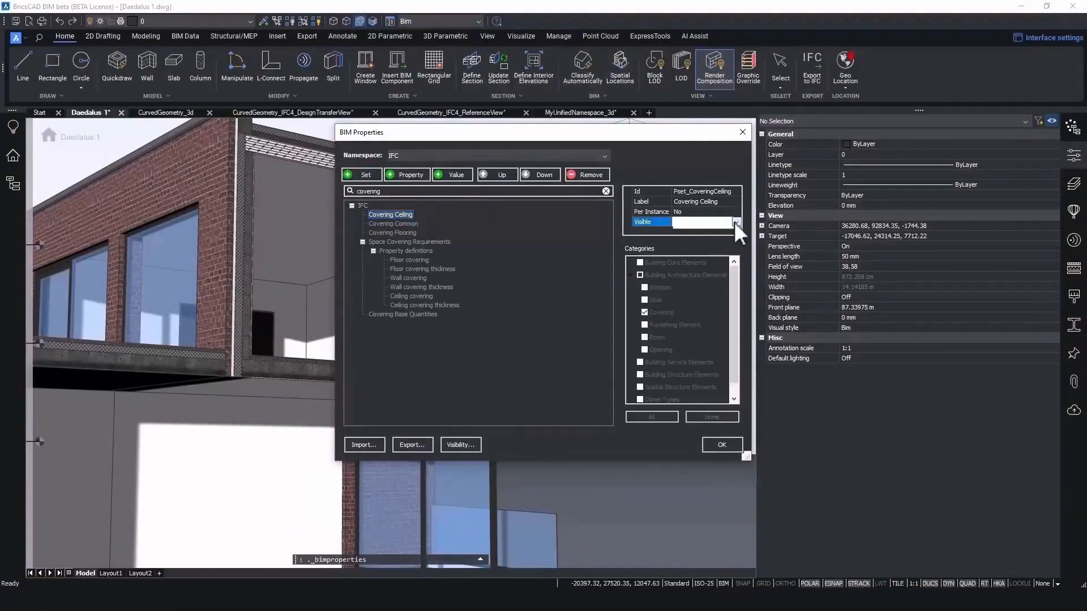
left_click(415, 233)
left_click(703, 222)
left_click(737, 222)
left_click(715, 241)
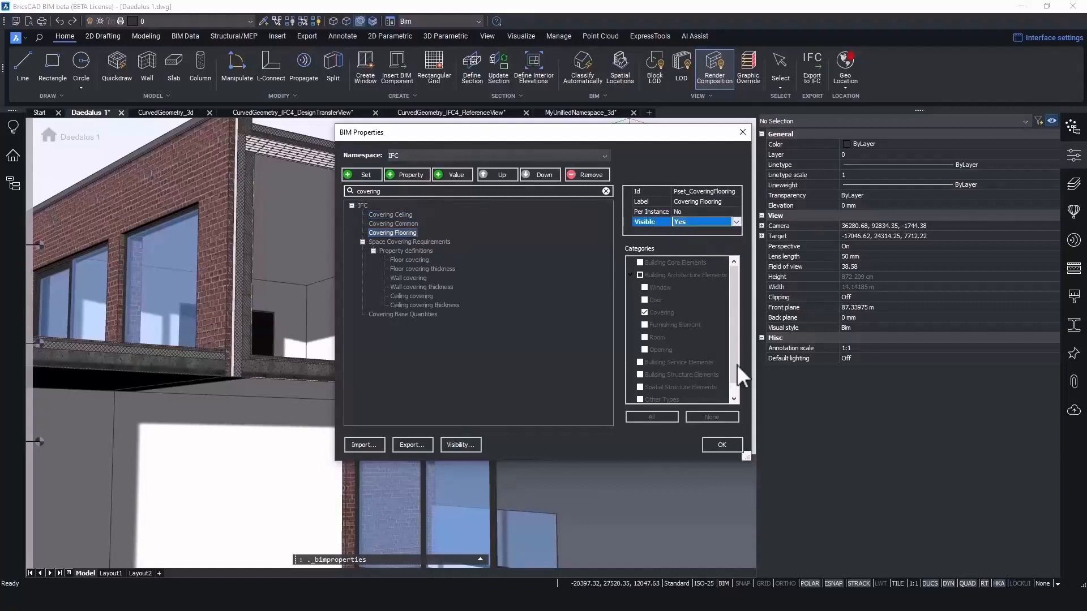
left_click(721, 443)
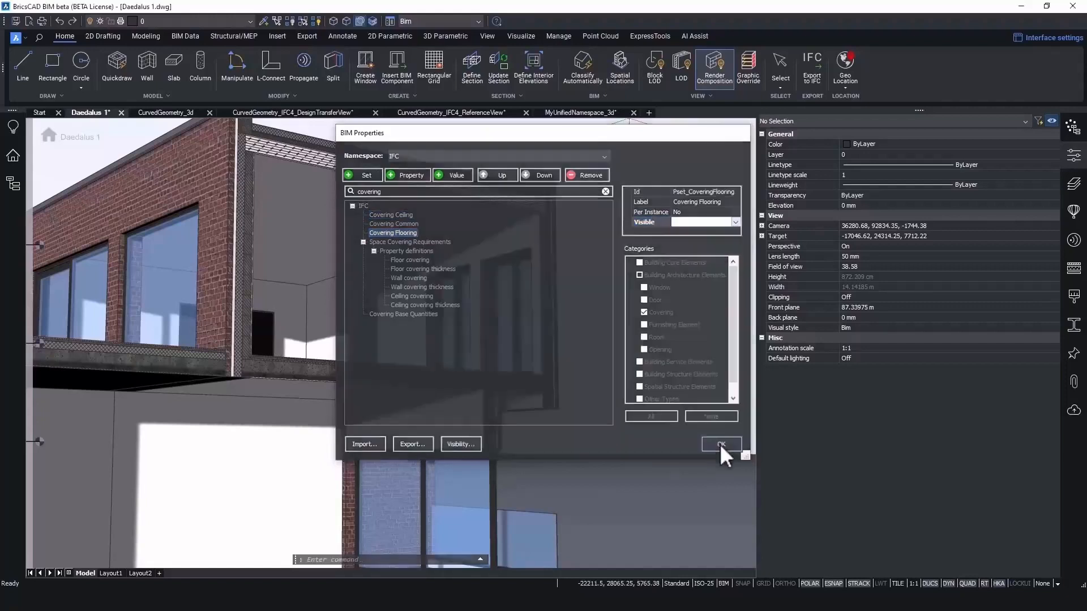
Step: Extrude the ceiling face of the sectioned upper-floor room into a 20 mm thick solid
left_click(415, 223)
type("15")
key("Return")
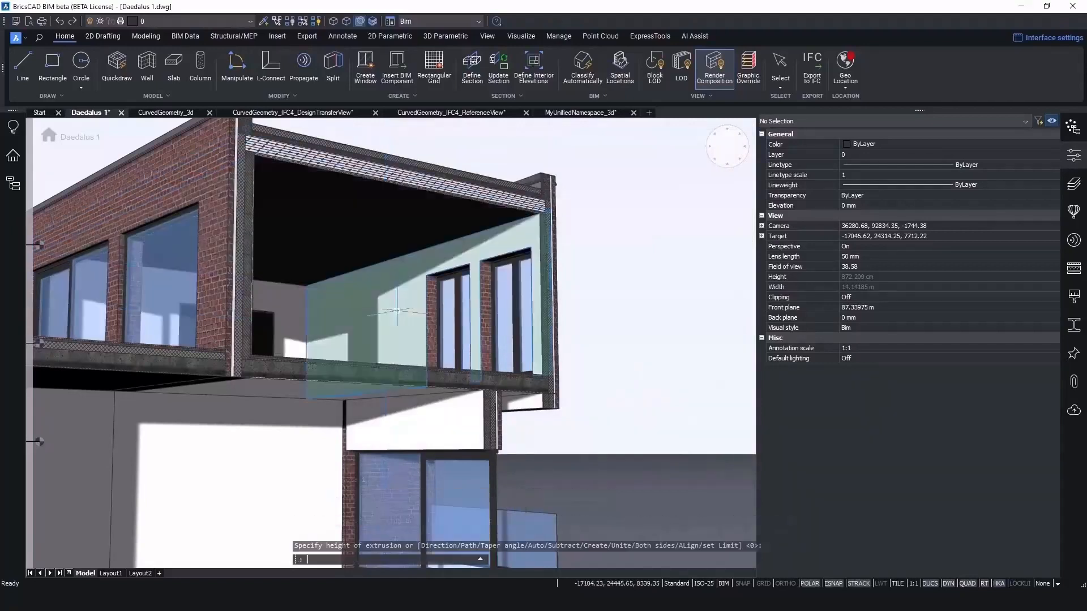
Step: Move the new ceiling solid vertically down from the roof slab, and leave the manipulator
left_click(348, 191)
left_click(264, 182)
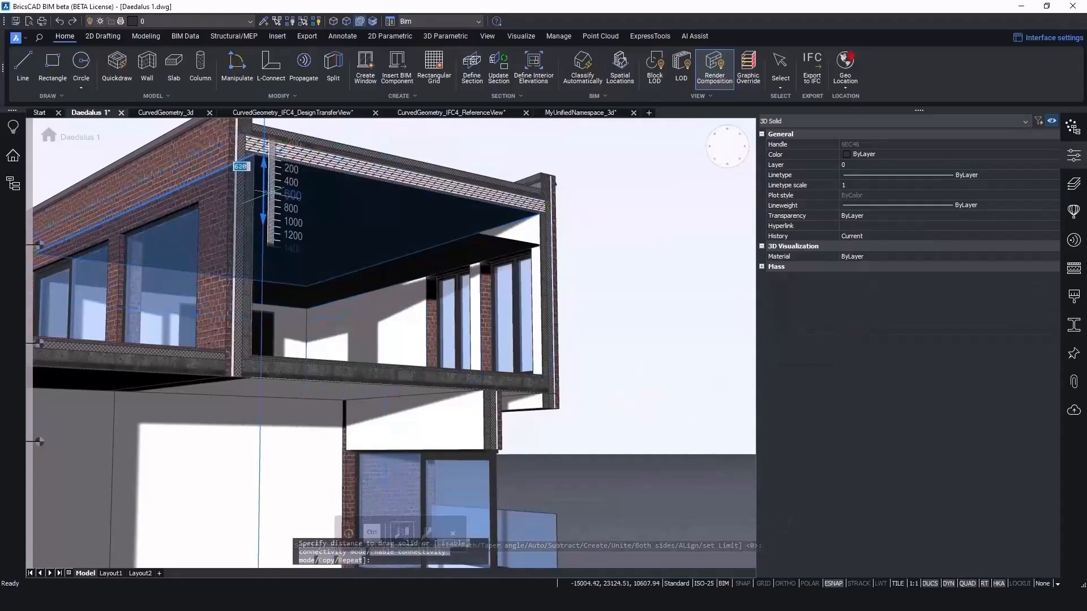
left_click(264, 194)
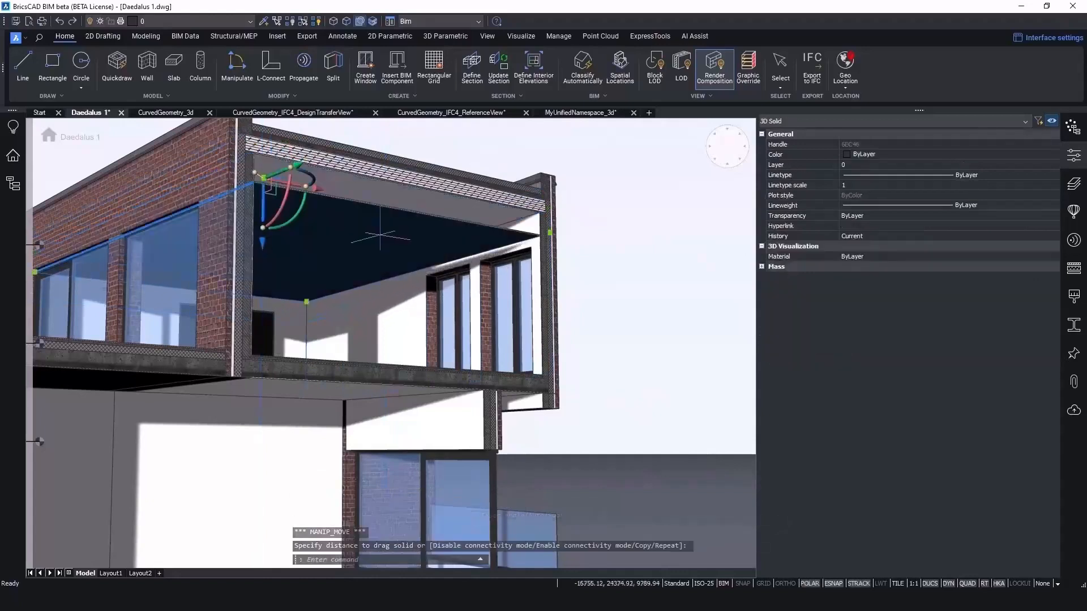
key("Escape")
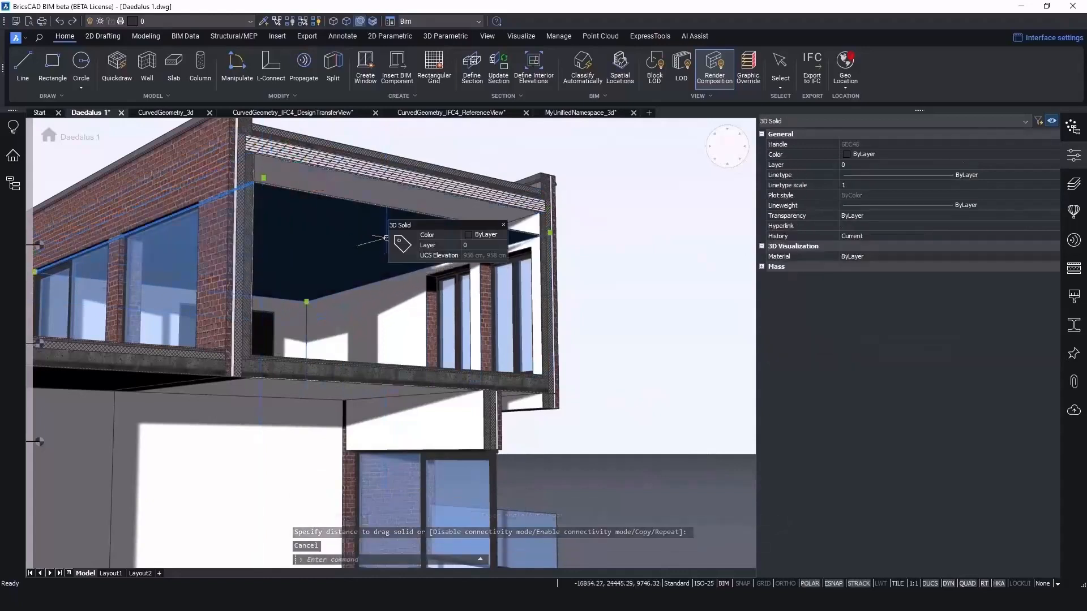
Step: Browse the Other Types (beta) classifications and classify the lowered ceiling solid as Covering from Building Architecture Elements
mouse_move(397, 243)
mouse_move(507, 269)
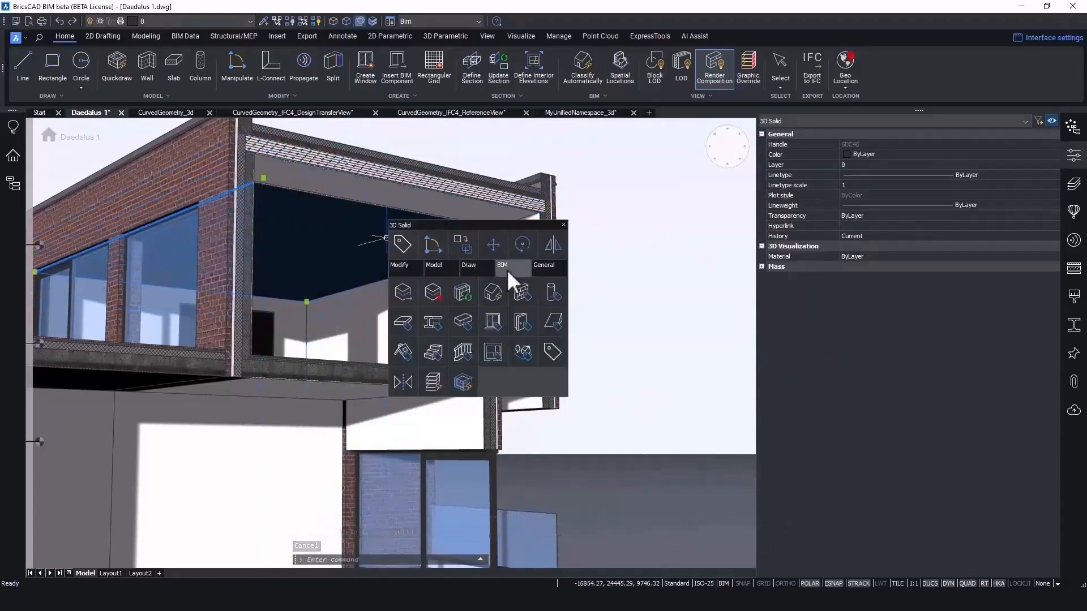
left_click(554, 353)
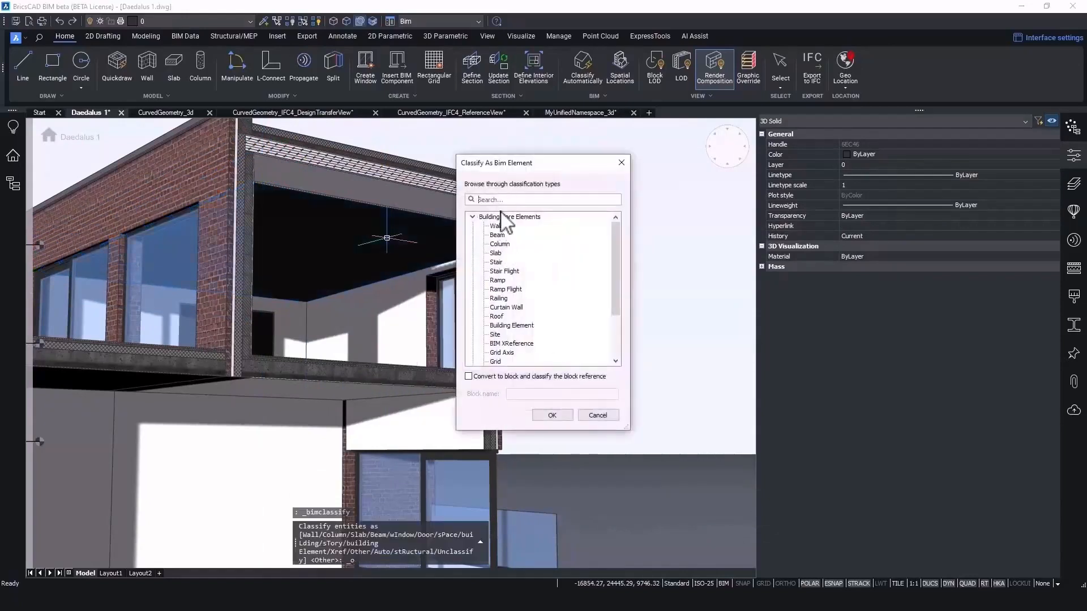
left_click(473, 217)
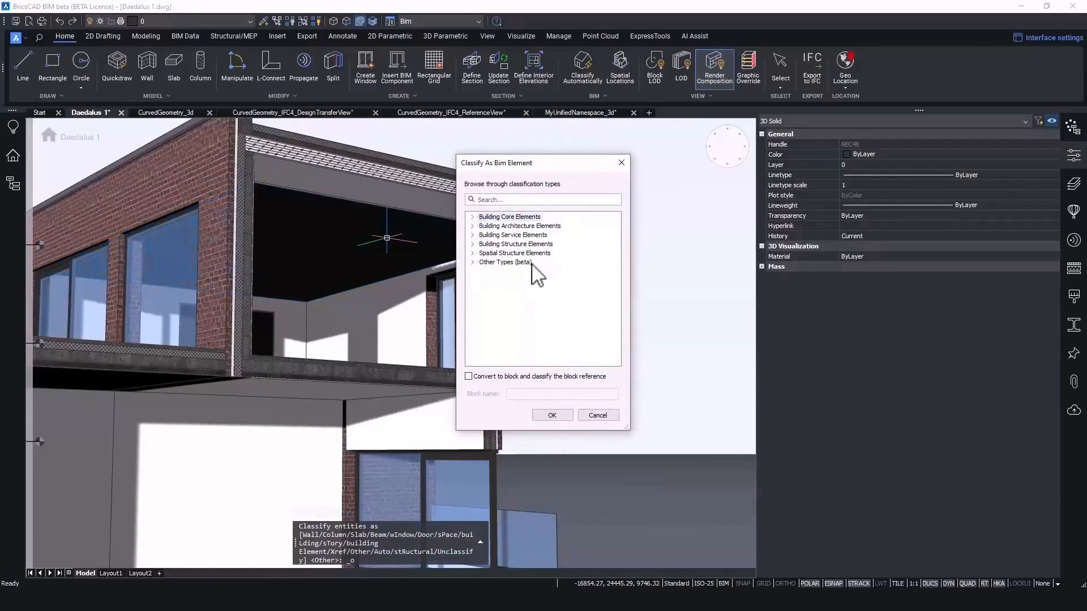
left_click(472, 263)
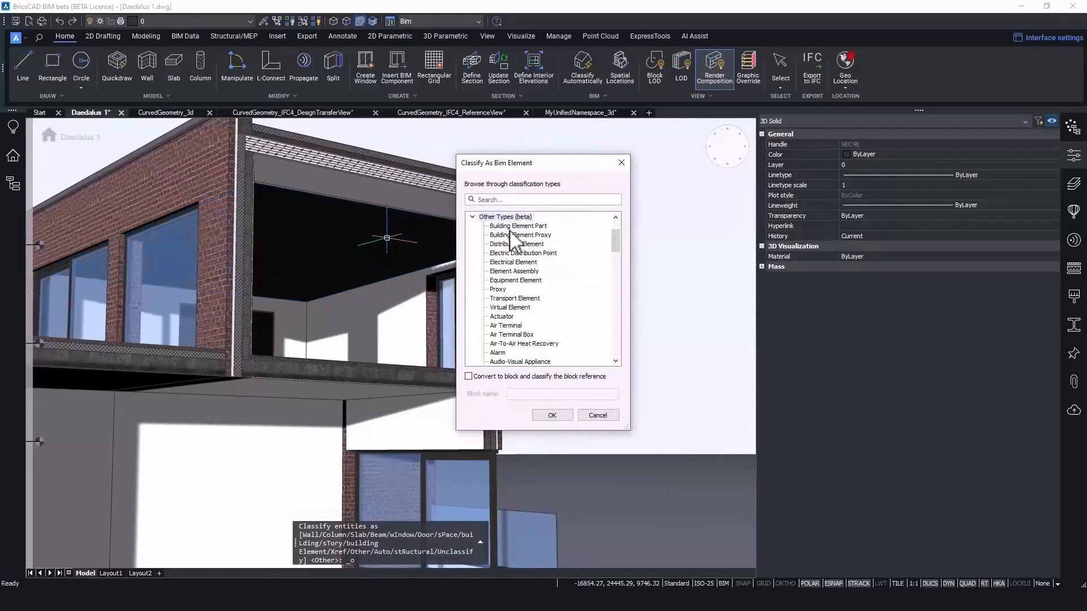
scroll(511, 238, "down", 15)
scroll(512, 241, "down", 3)
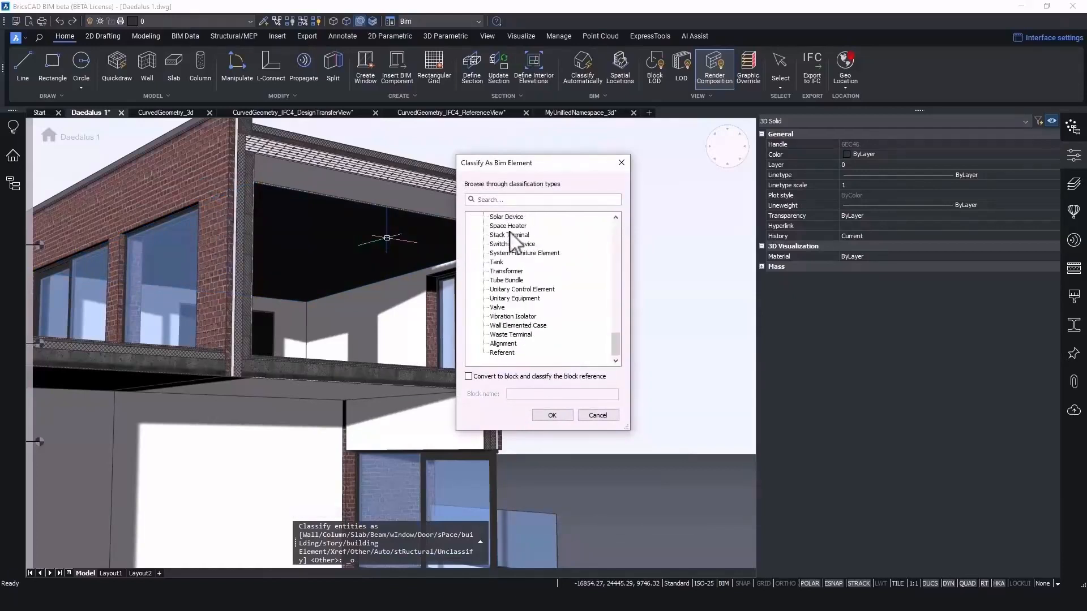
left_click(518, 200)
type("covering")
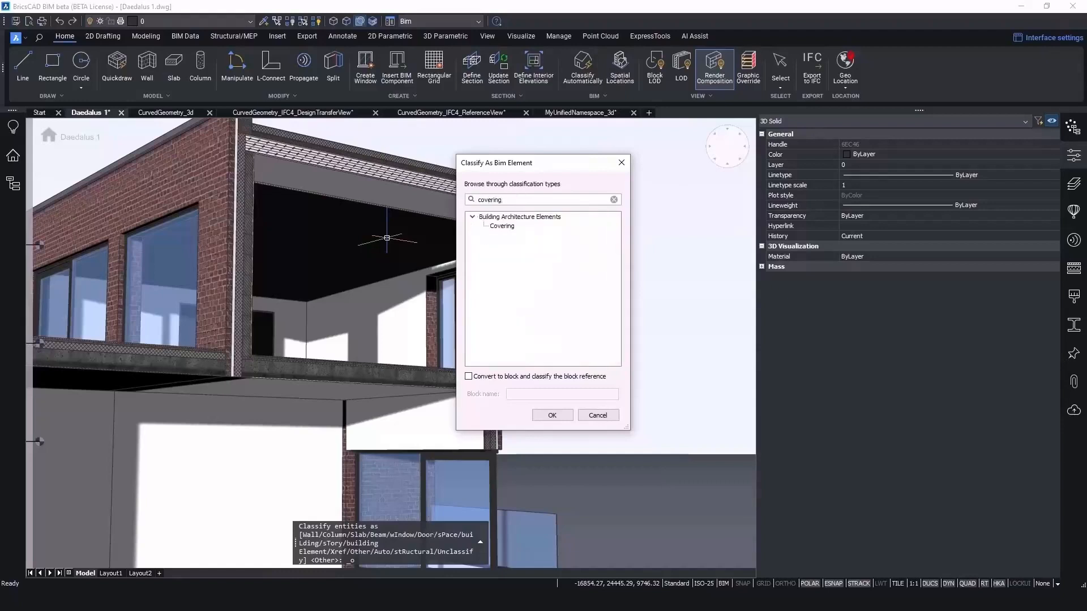
left_click(508, 226)
left_click(552, 415)
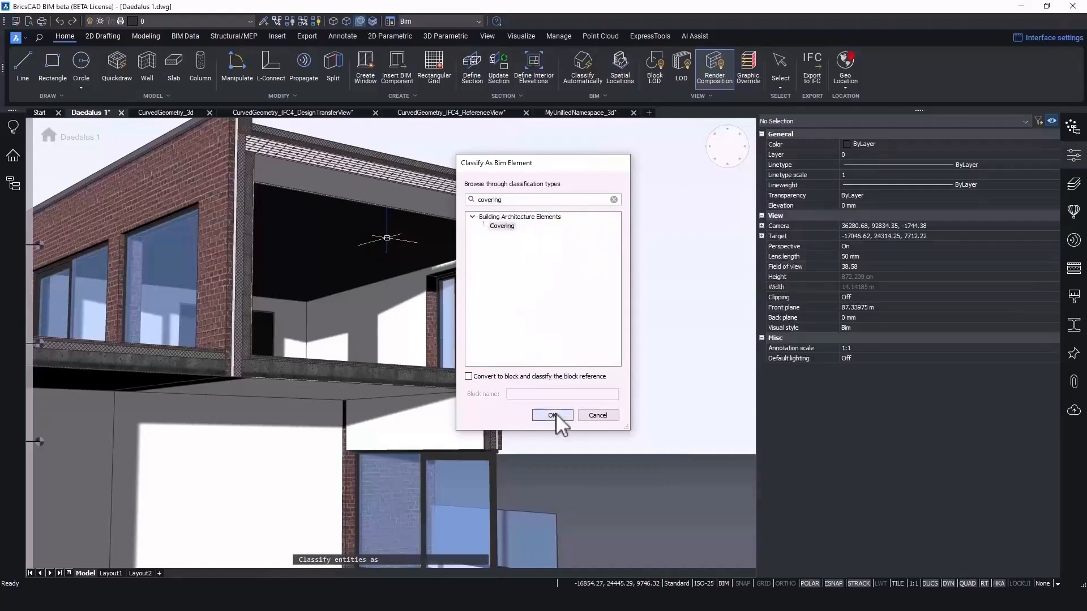
Step: Select the lowered ceiling solid and set its Covering Type to CEILING
left_click(439, 234)
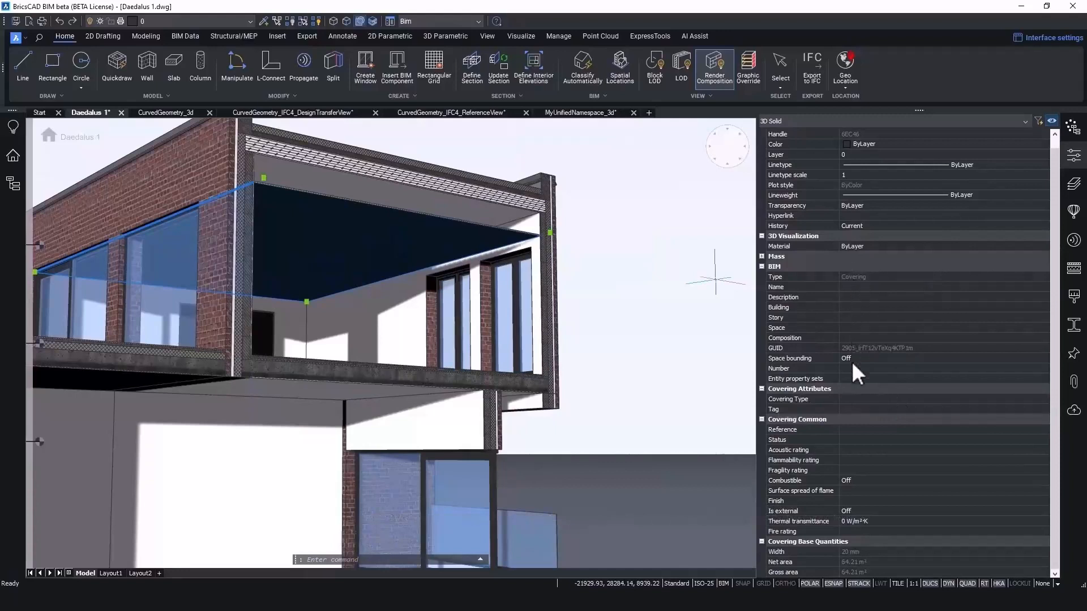
left_click(861, 397)
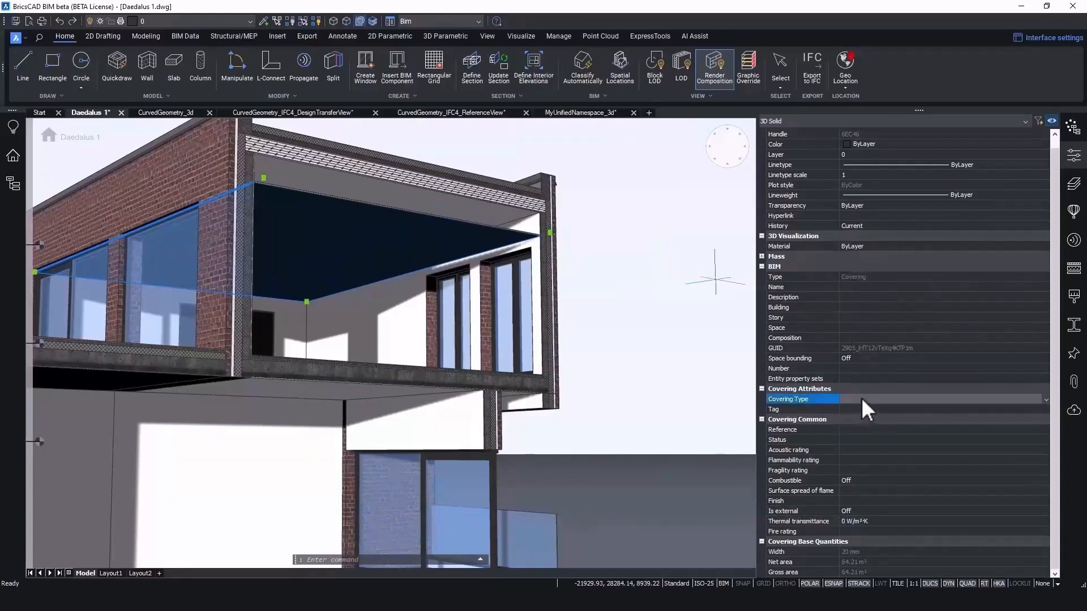
left_click(863, 398)
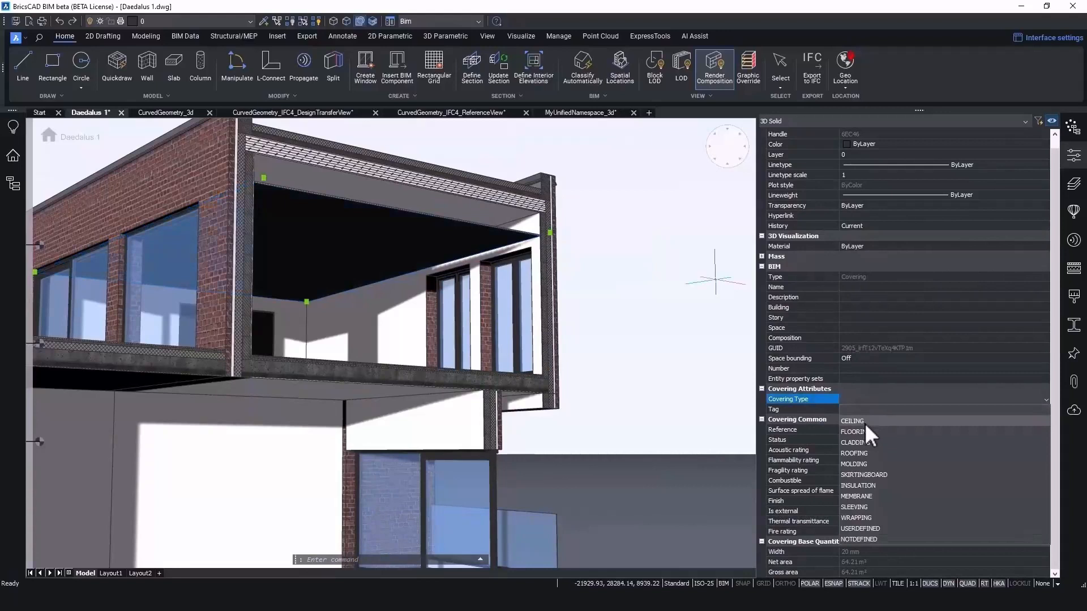
left_click(865, 423)
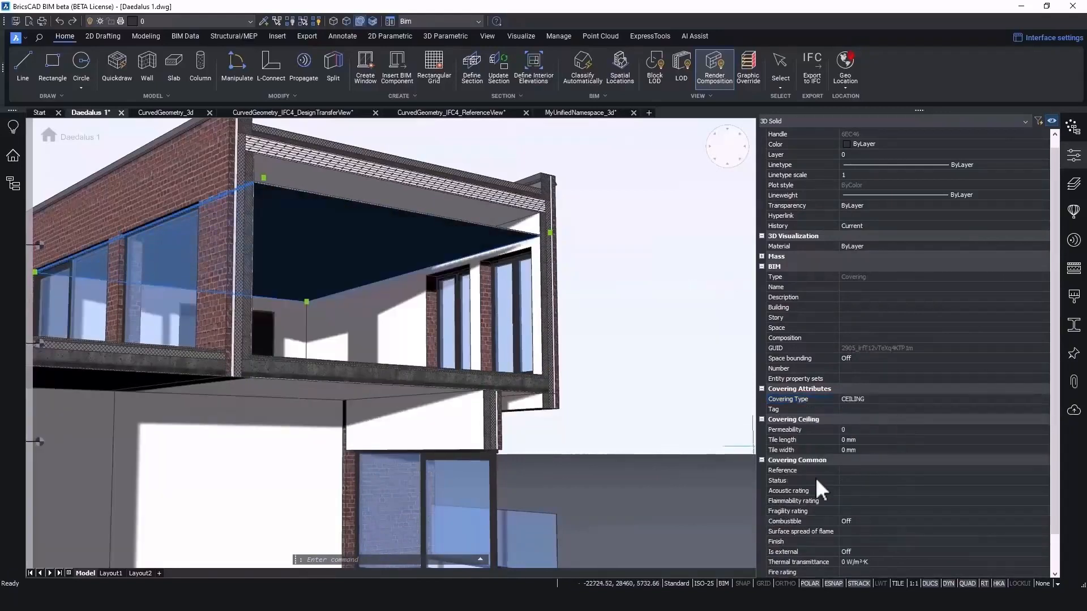
Step: Switch the solid's Covering Type to FLOORING, check its covering properties, and go through the other available covering types
left_click(879, 400)
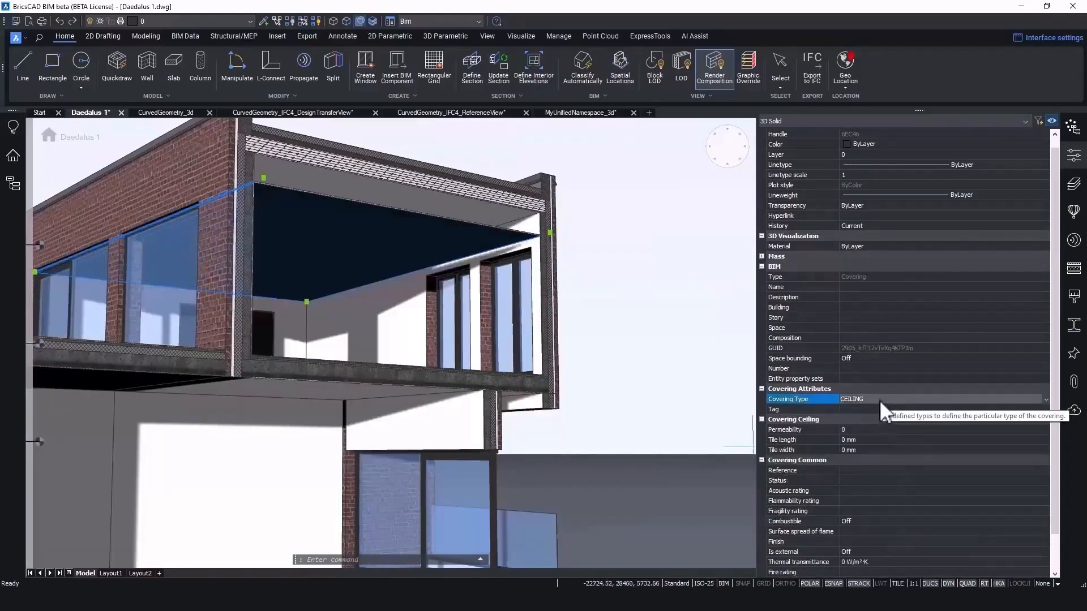
left_click(878, 400)
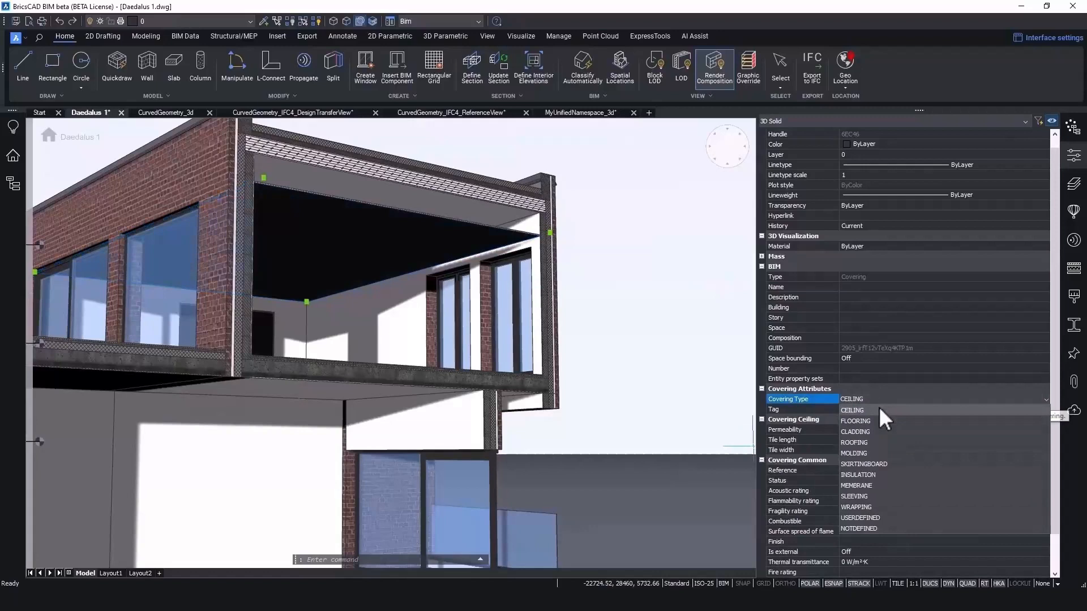
left_click(876, 419)
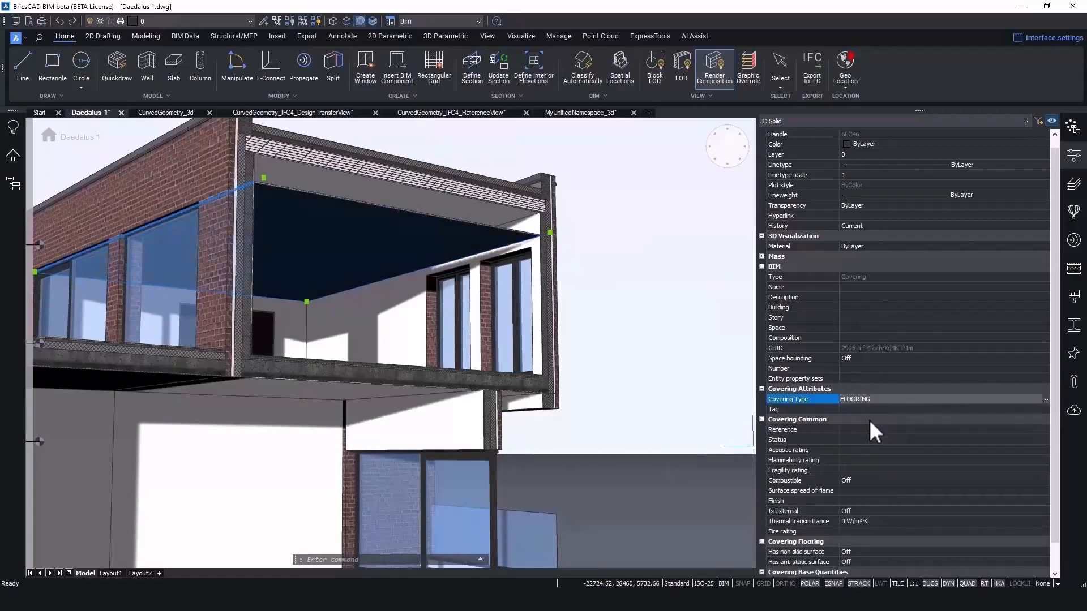
scroll(868, 419, "down", 1)
left_click(870, 370)
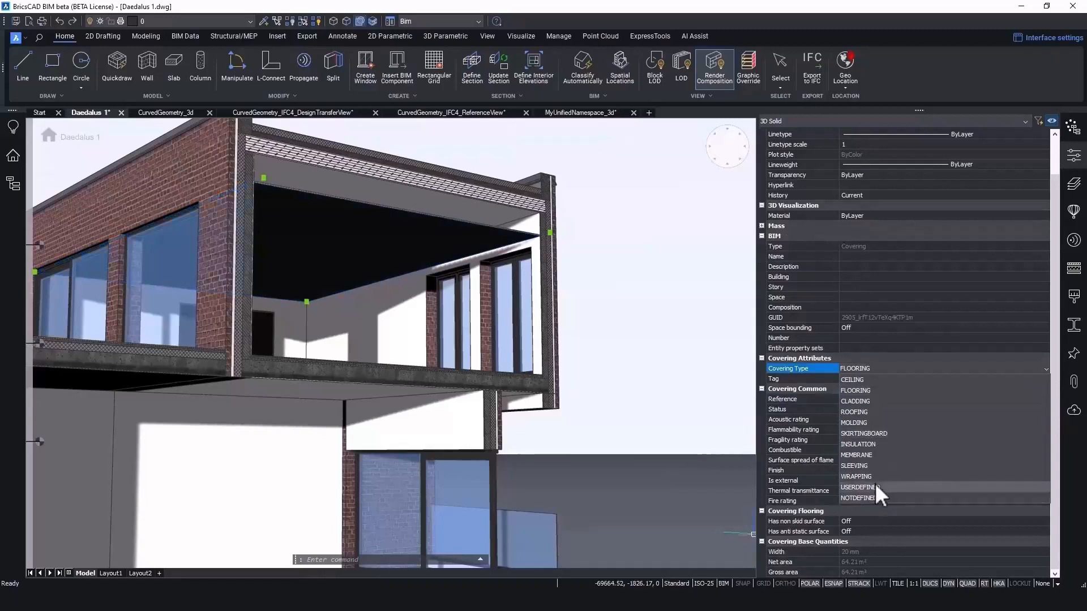
left_click(876, 486)
left_click(858, 400)
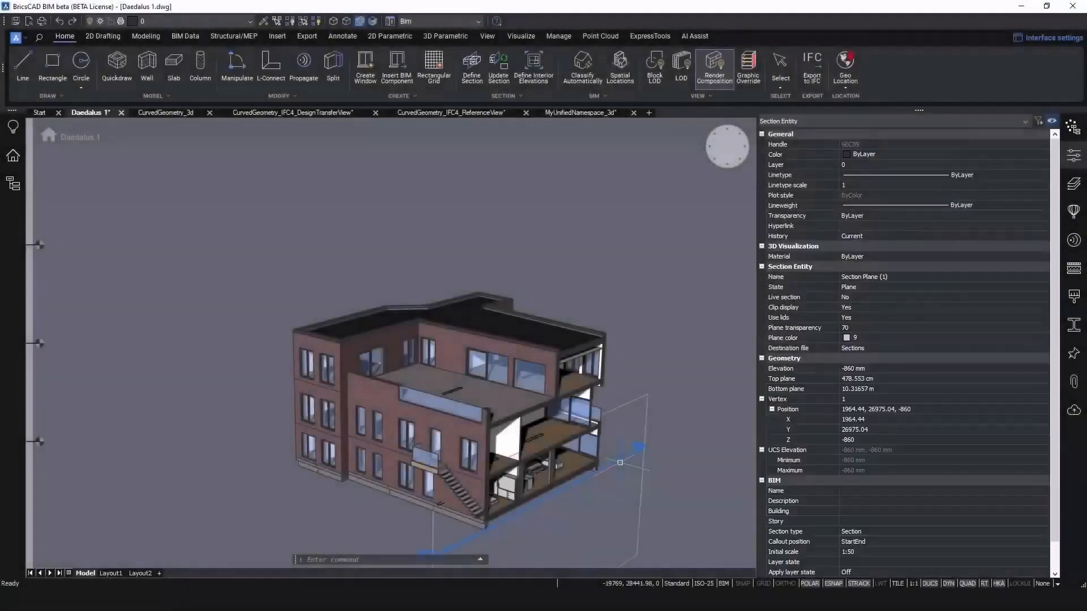
Step: Turn off the clip display of the section plane to show the whole Daedalus building
double_click(620, 463)
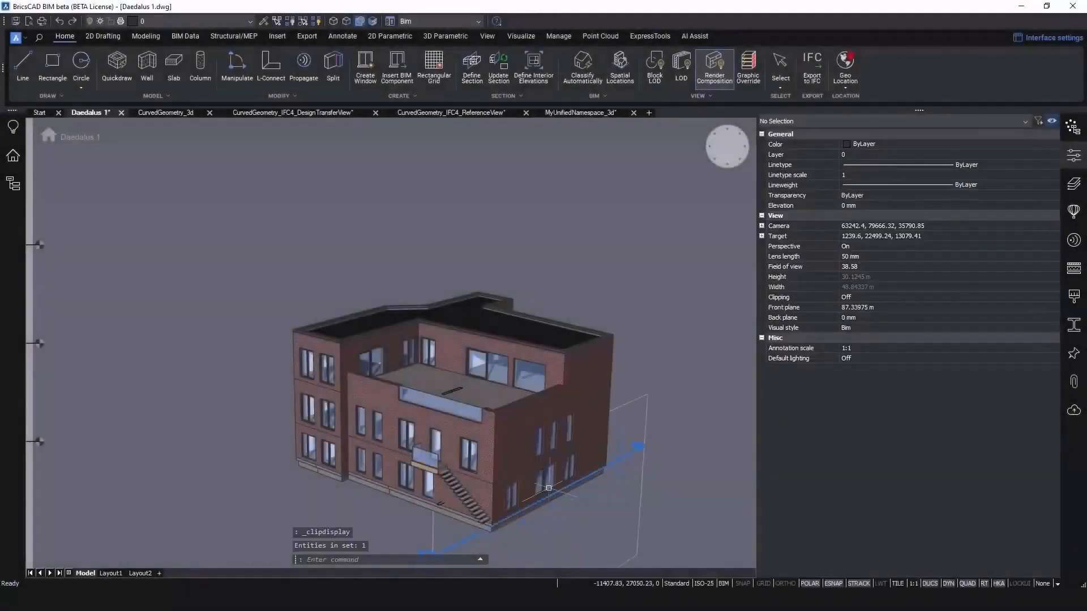
scroll(538, 499, "up", 2)
middle_click_drag(536, 501, 542, 456)
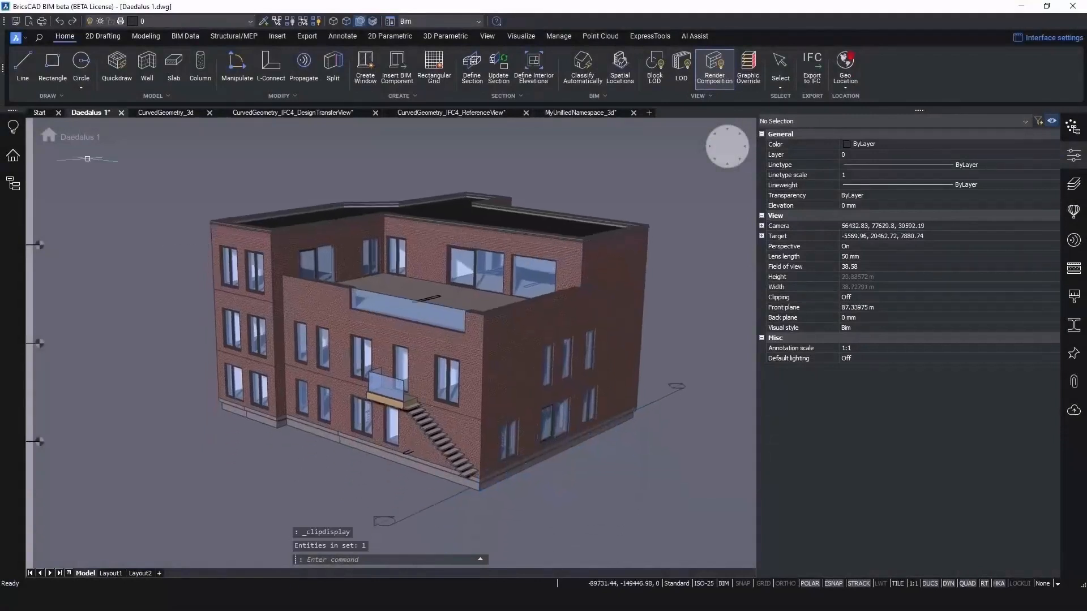
Step: Start exporting the Daedalus 1 drawing to a file
left_click(16, 38)
mouse_move(62, 299)
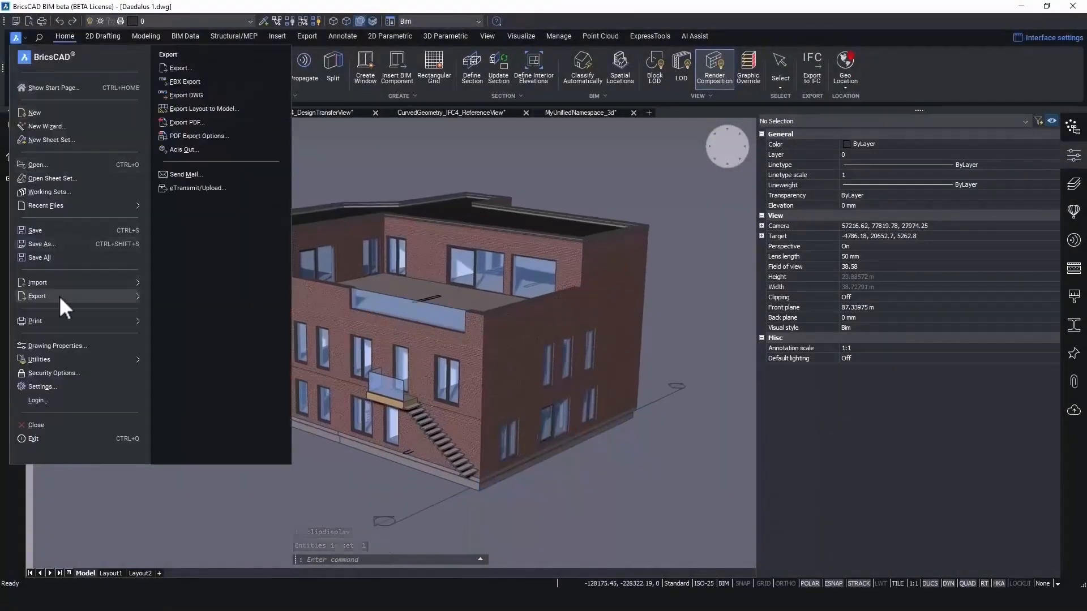
left_click(178, 70)
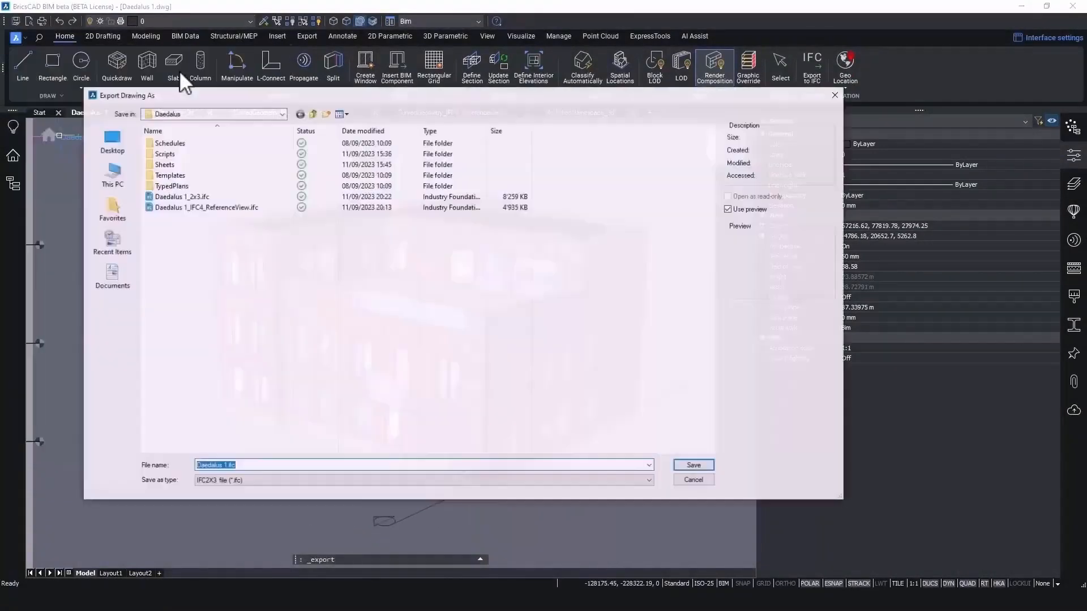